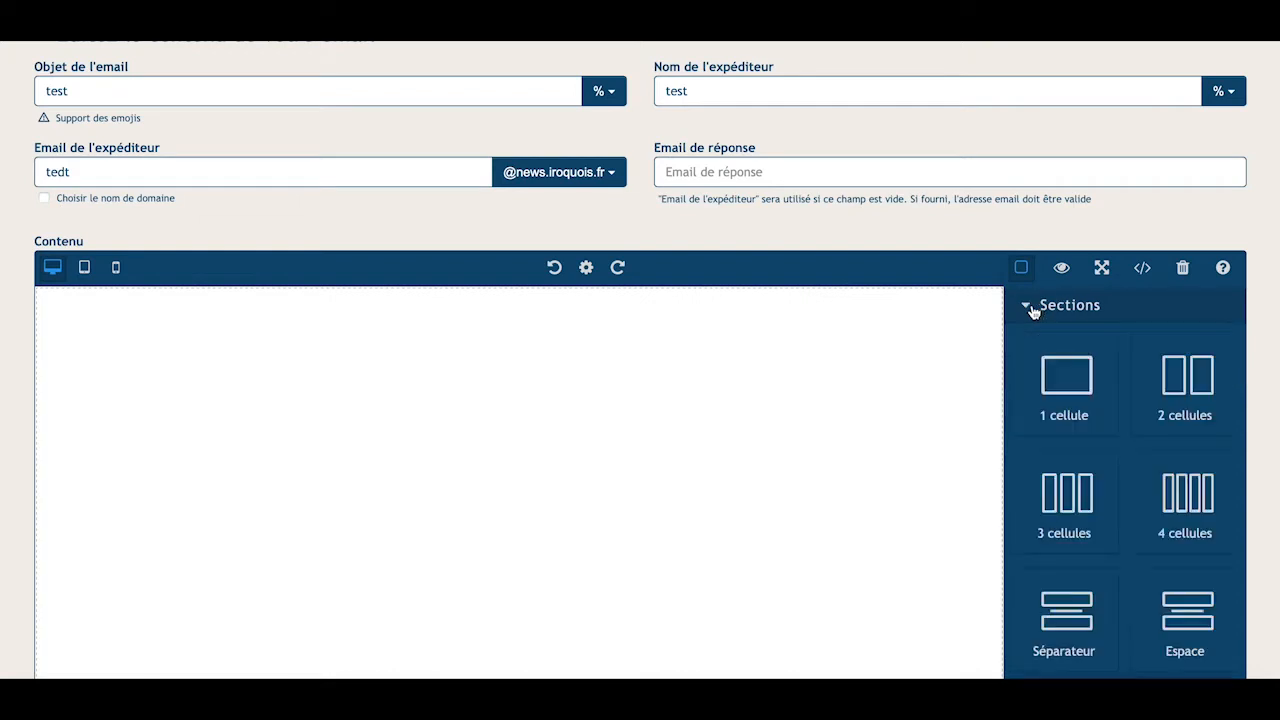
- Insert a single-cell section at the start of the empty email content
scroll(1040, 420, "down", 2)
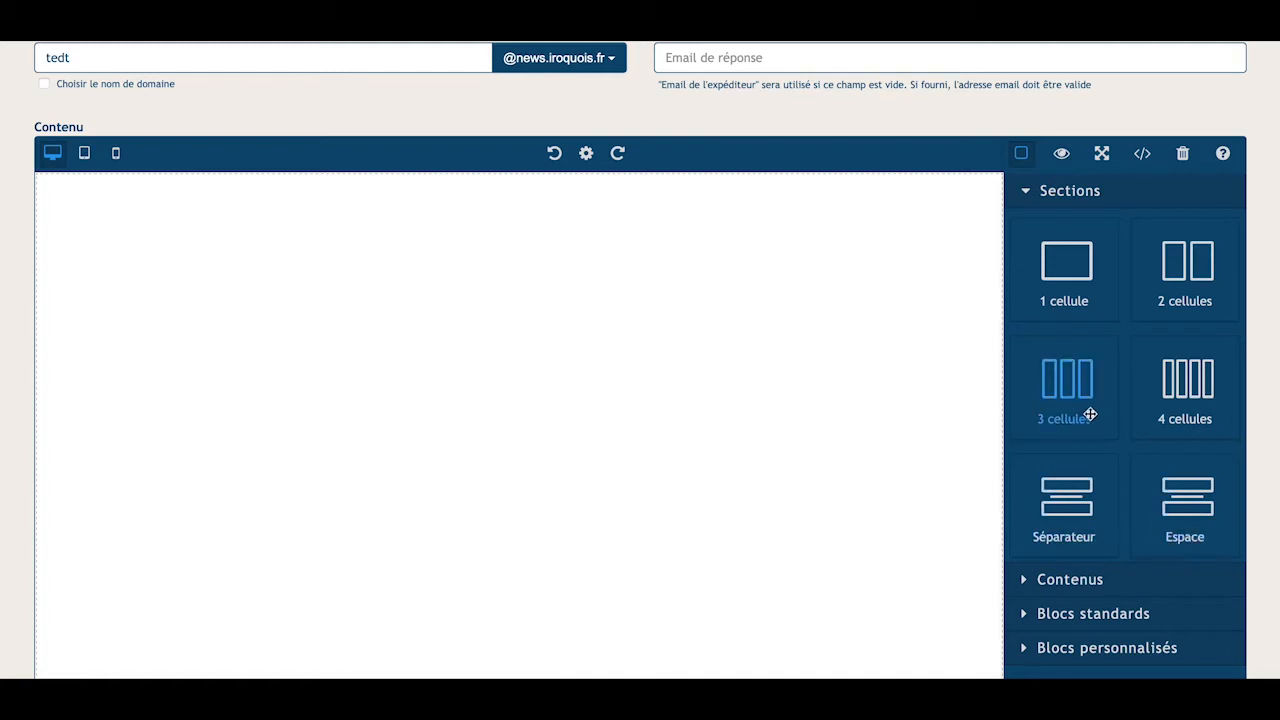
scroll(1090, 402, "down", 1)
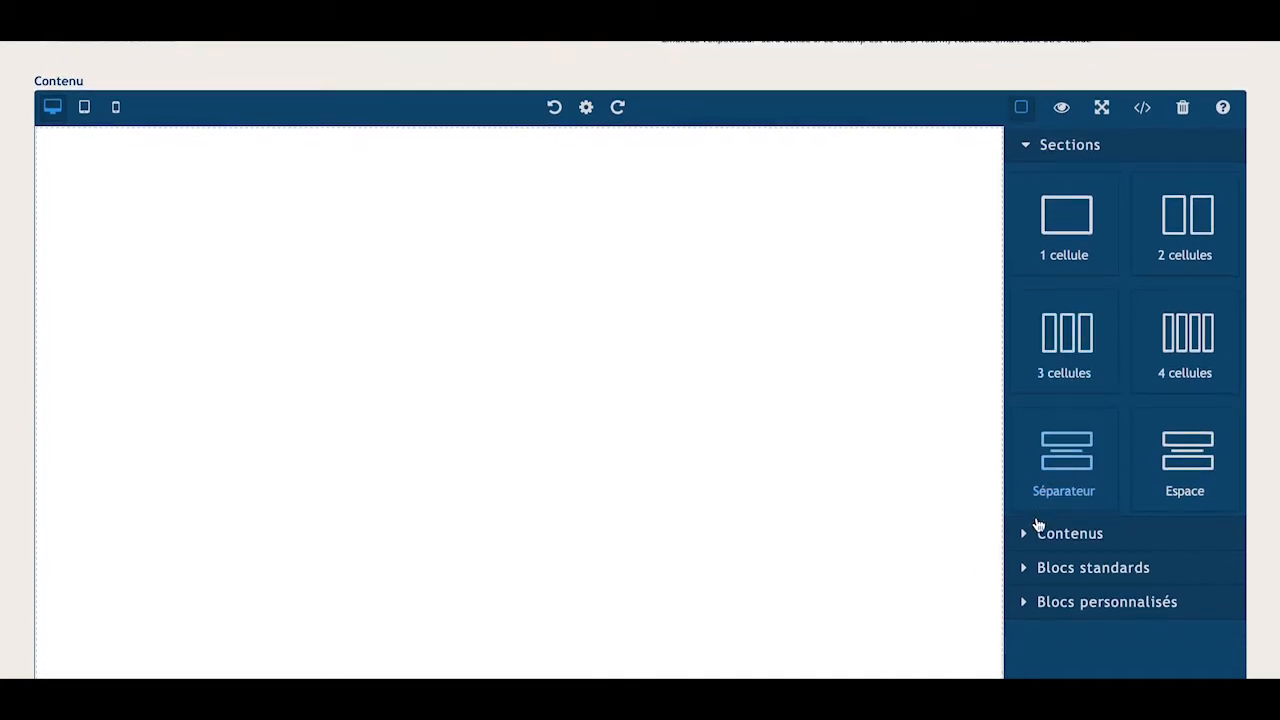
left_click(1031, 533)
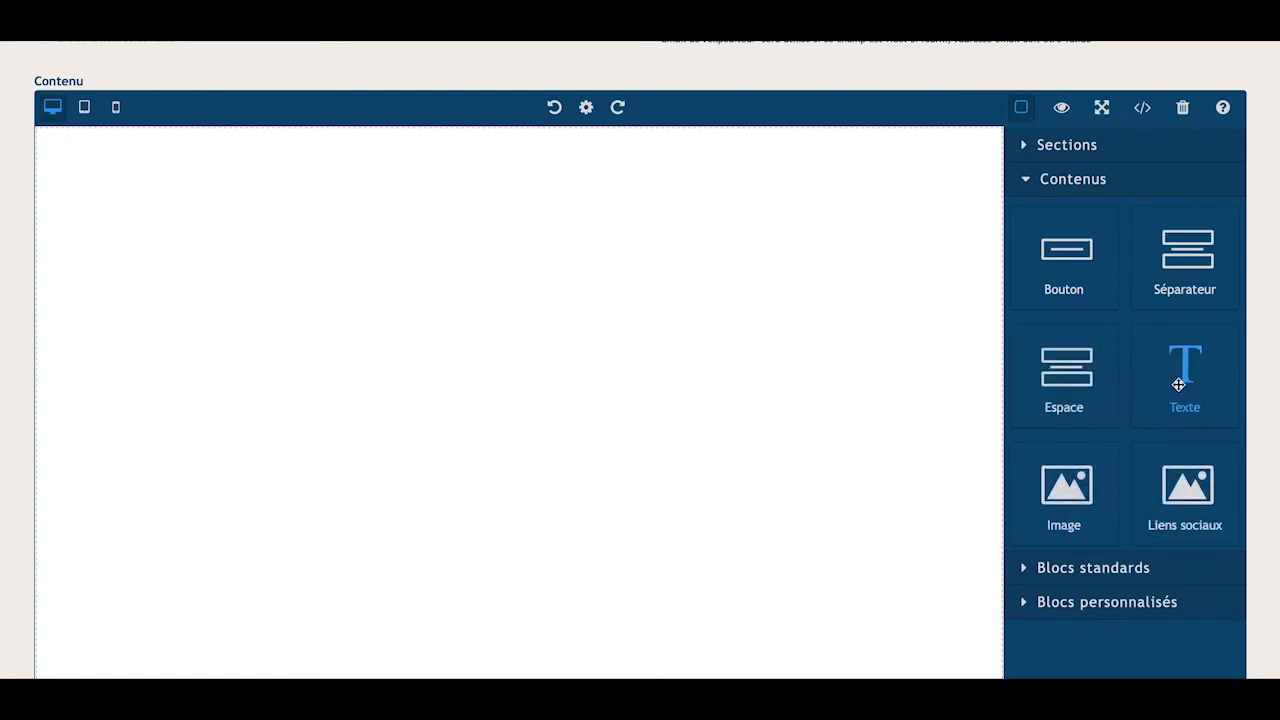
left_click(1064, 183)
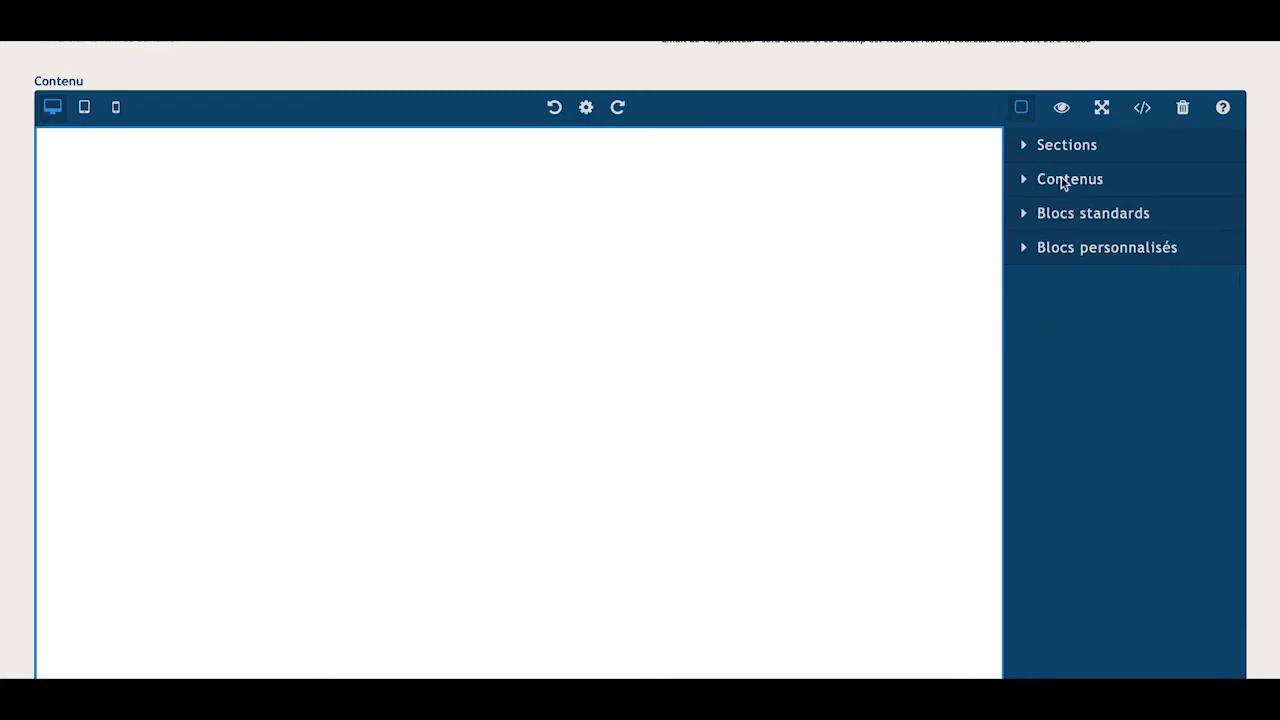
left_click(1032, 150)
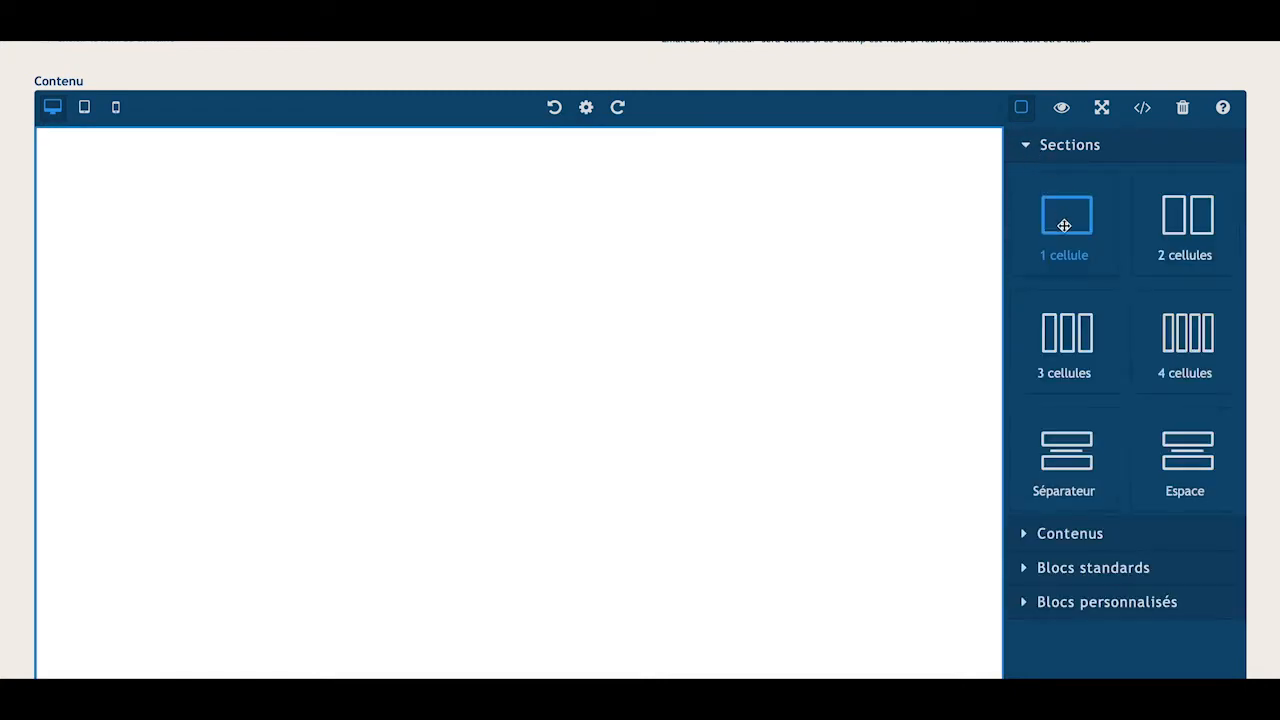
left_click_drag(1065, 215, 669, 172)
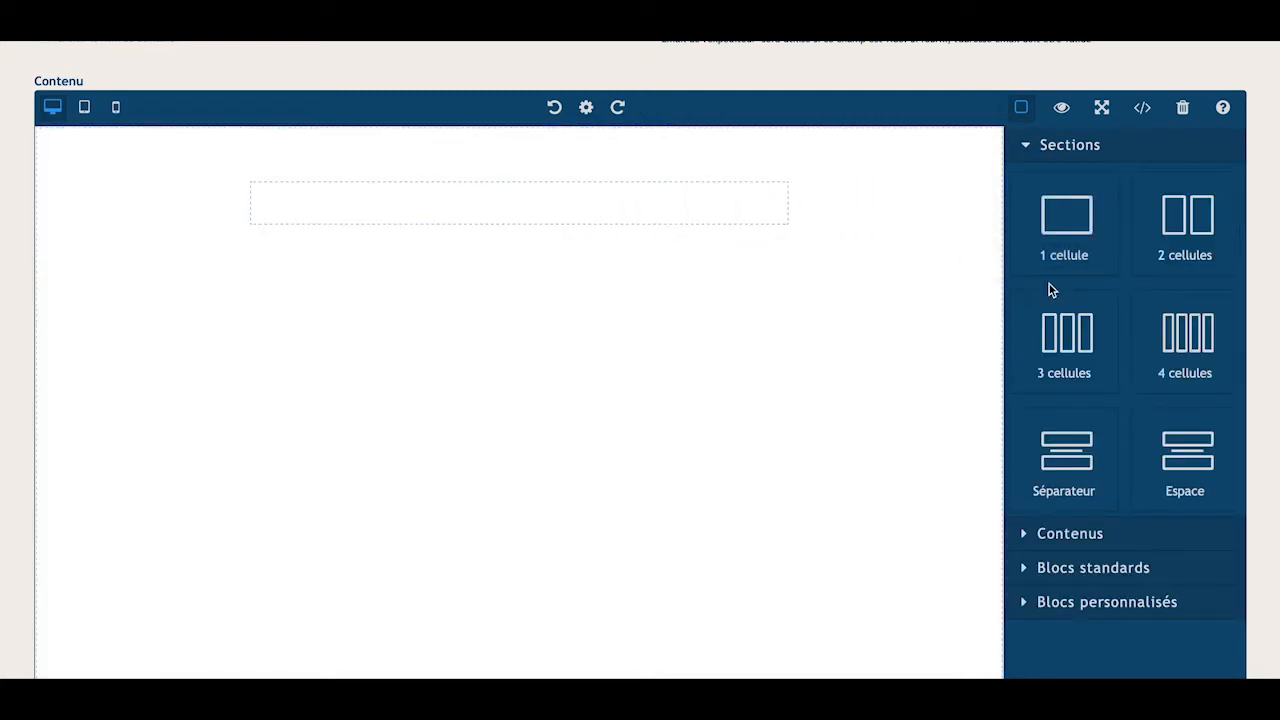
- Place a text block in the single-cell section and replace its placeholder with "NEWSLETTER DECEMBRE 2021"
left_click(1054, 540)
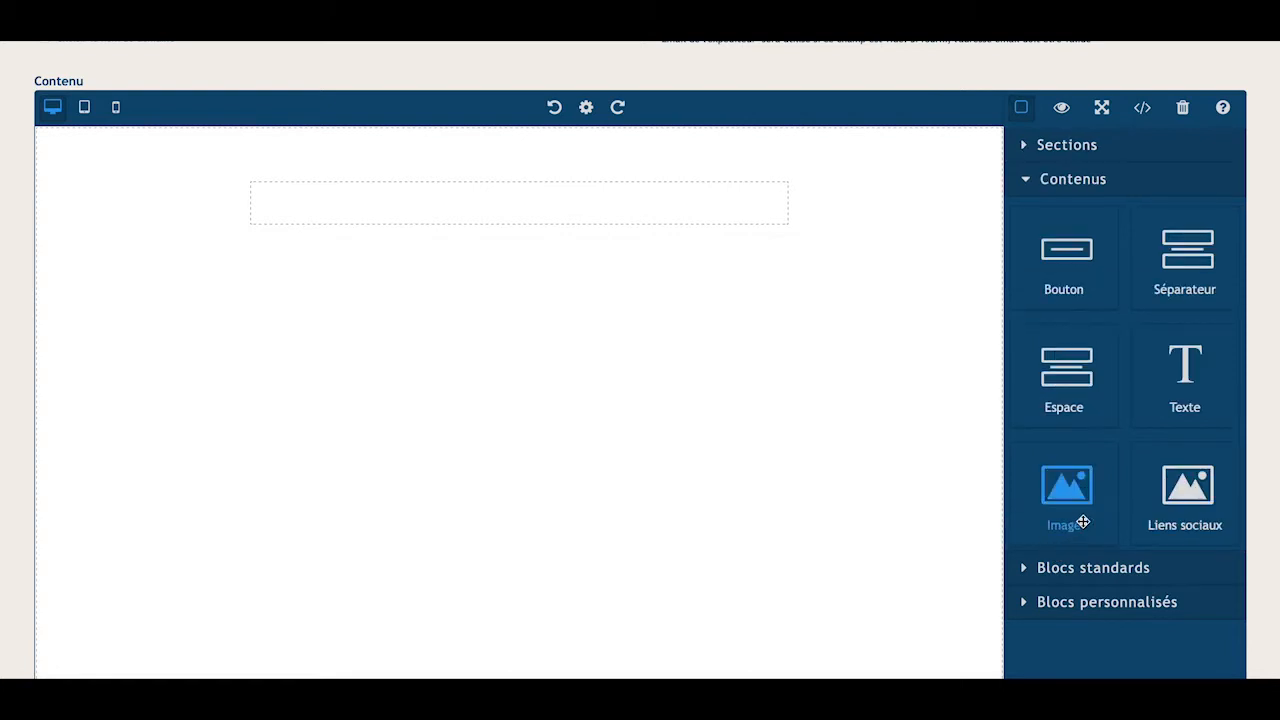
left_click_drag(1182, 372, 723, 224)
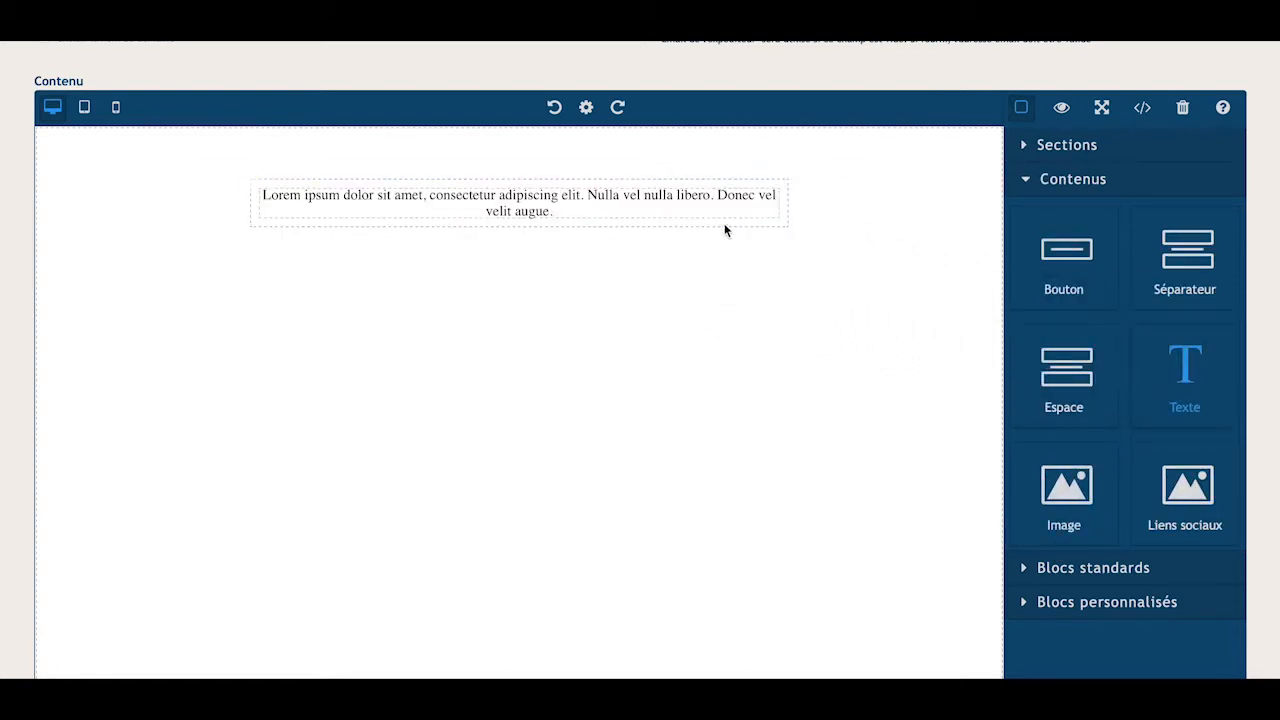
left_click(566, 207)
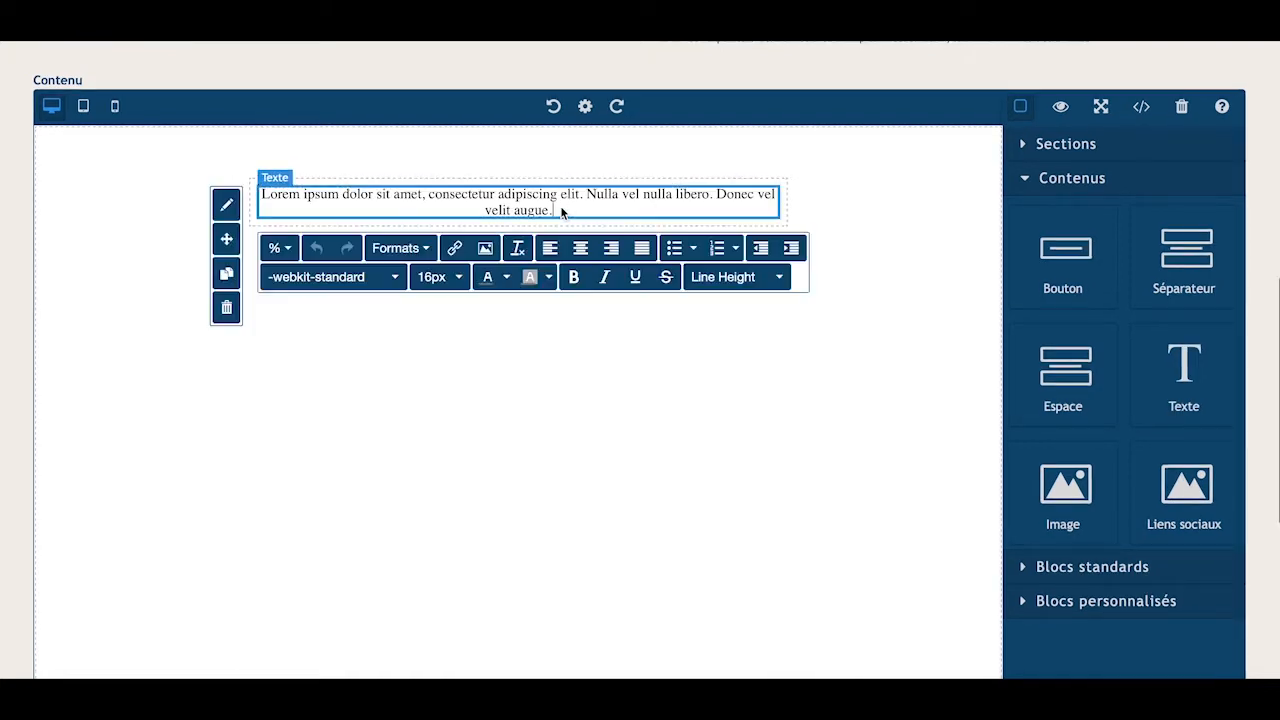
triple_click(563, 209)
type("NEWSLETTER DECEMBRE 2021")
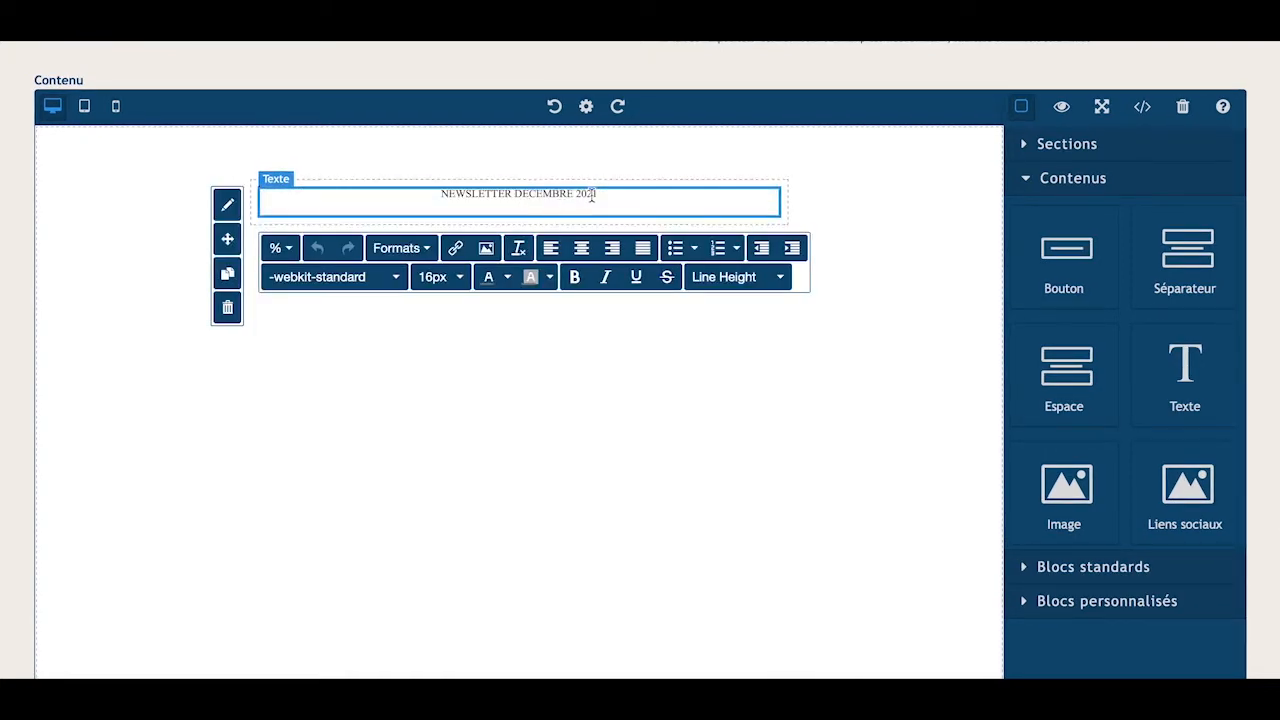
- Format the "NEWSLETTER DECEMBRE 2021" heading in Times New Roman, 16px and bold
left_click_drag(596, 195, 440, 195)
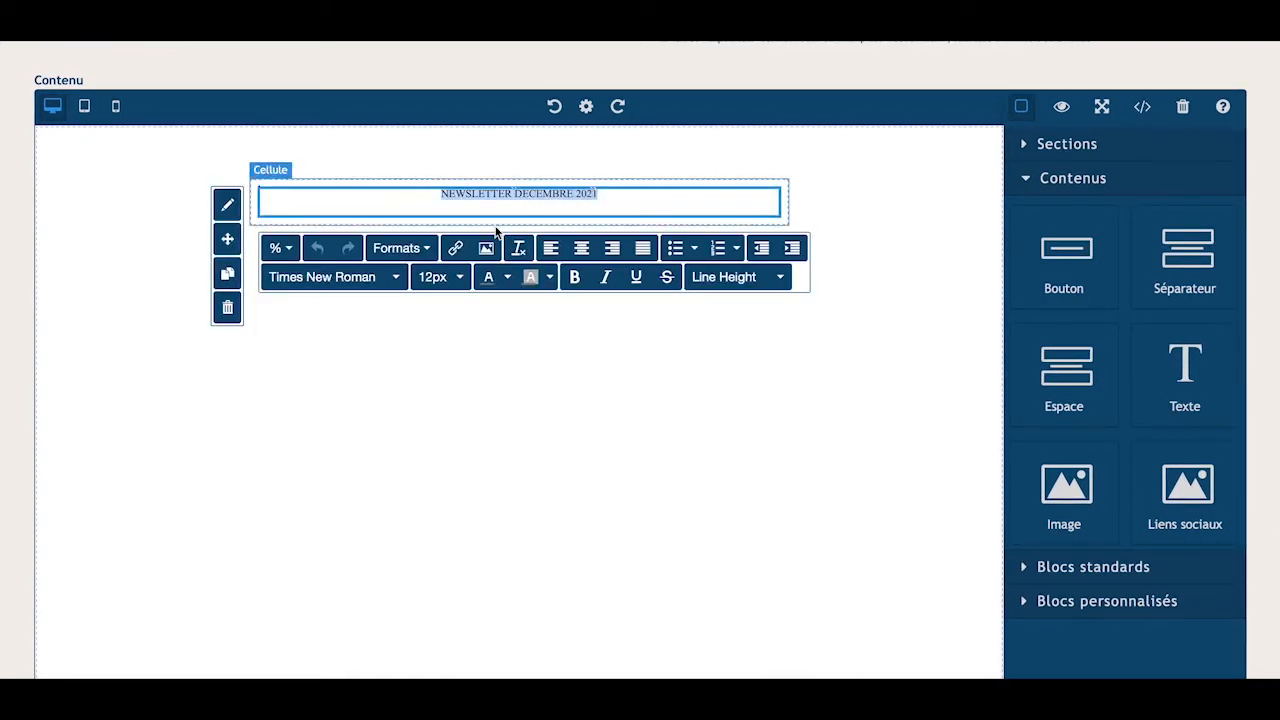
left_click(398, 279)
left_click(355, 337)
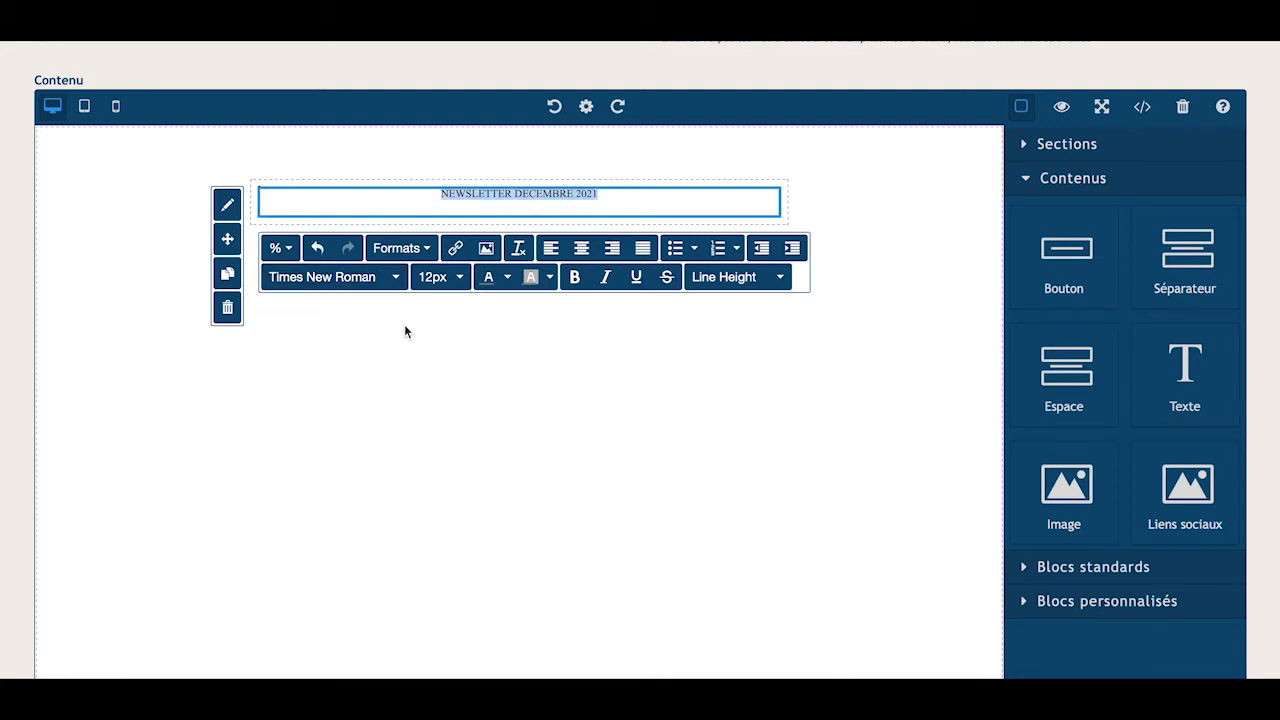
left_click(459, 279)
left_click(432, 415)
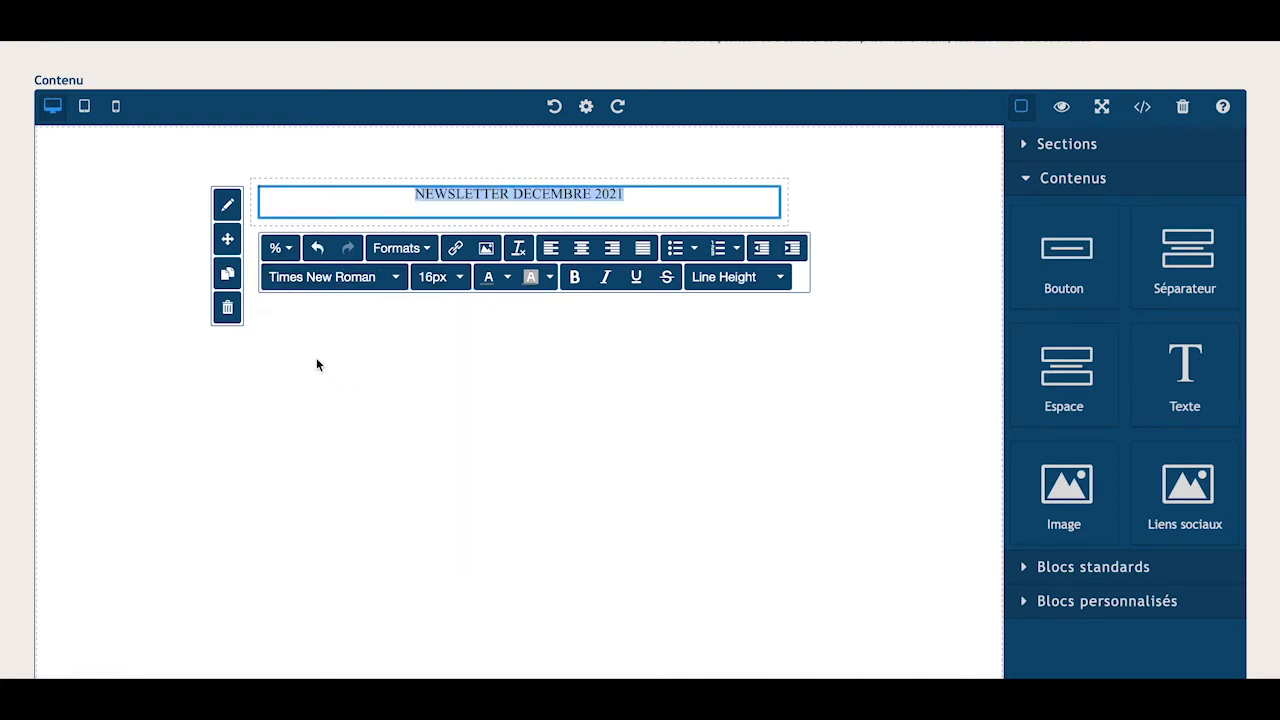
left_click(576, 278)
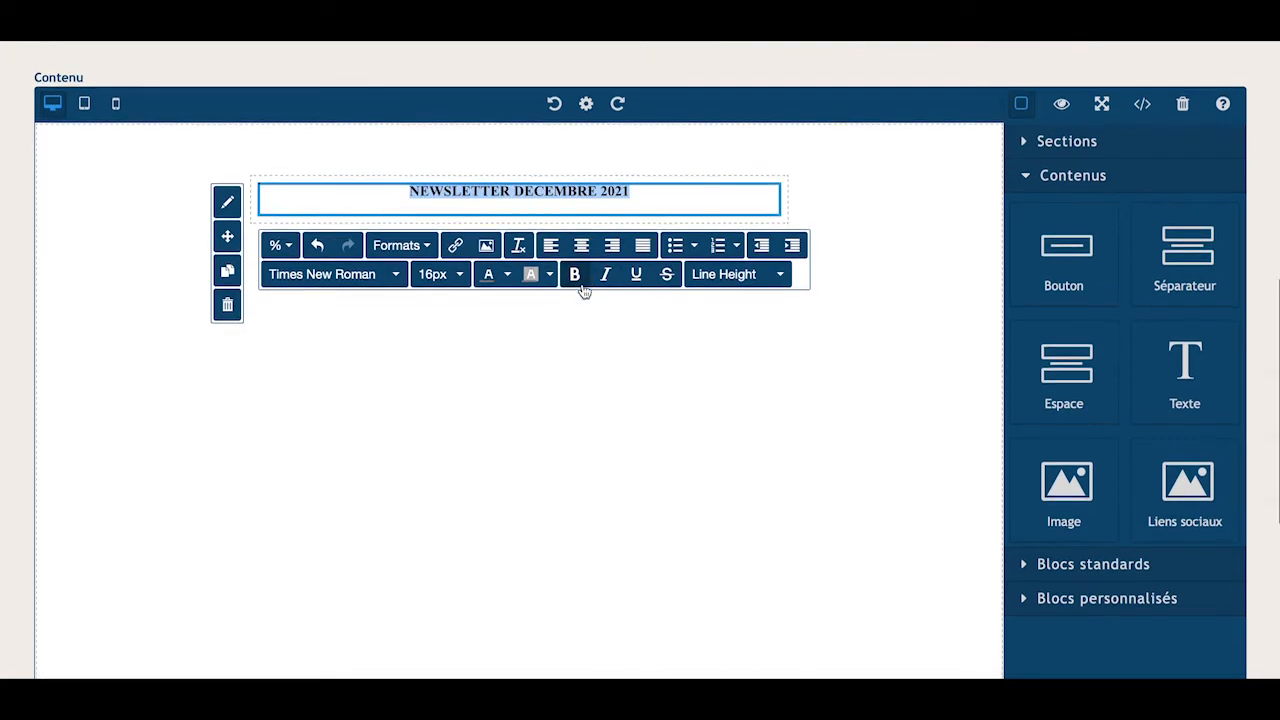
left_click(598, 336)
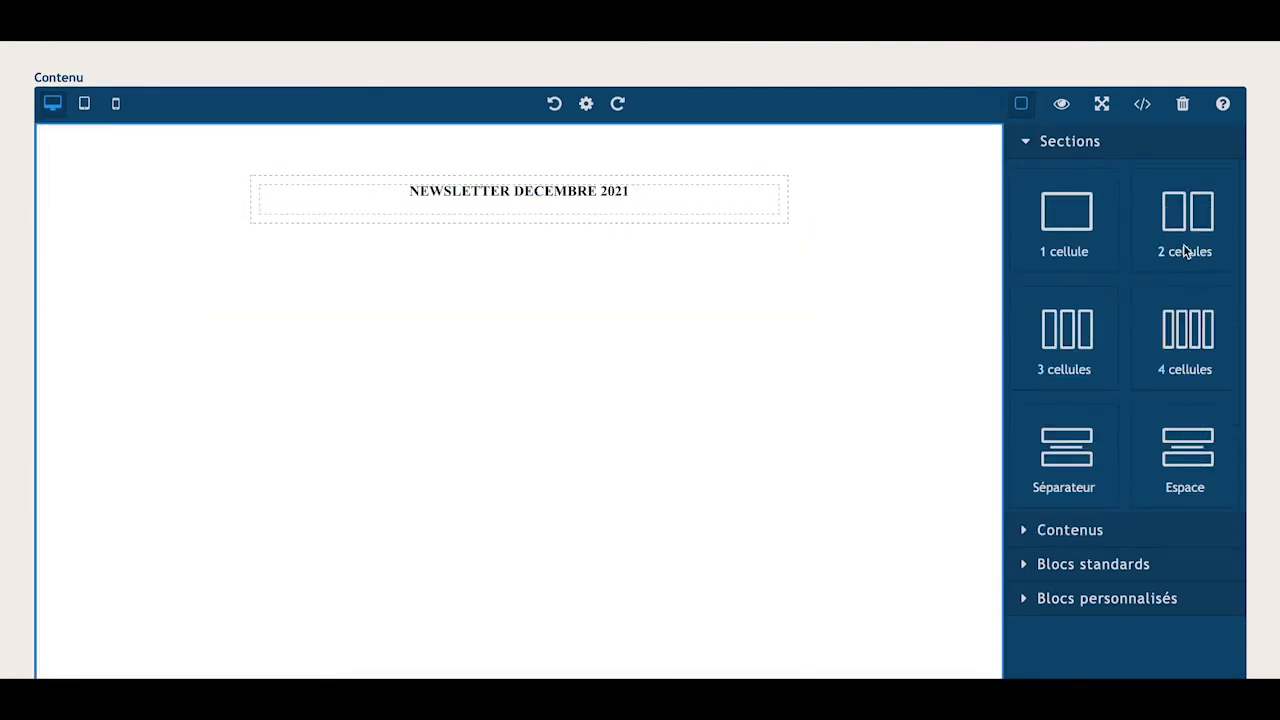
- Insert a two-cell section below the heading and place an image block in its left cell
left_click_drag(1177, 229, 691, 255)
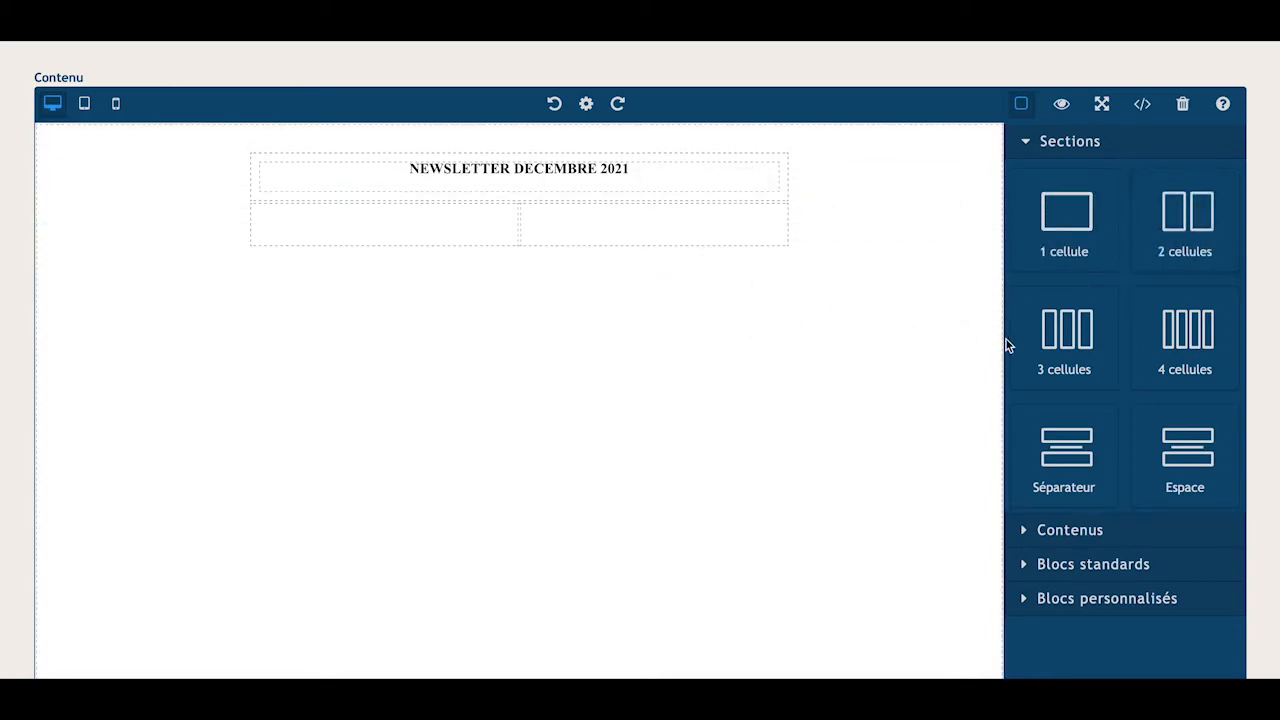
left_click(498, 236)
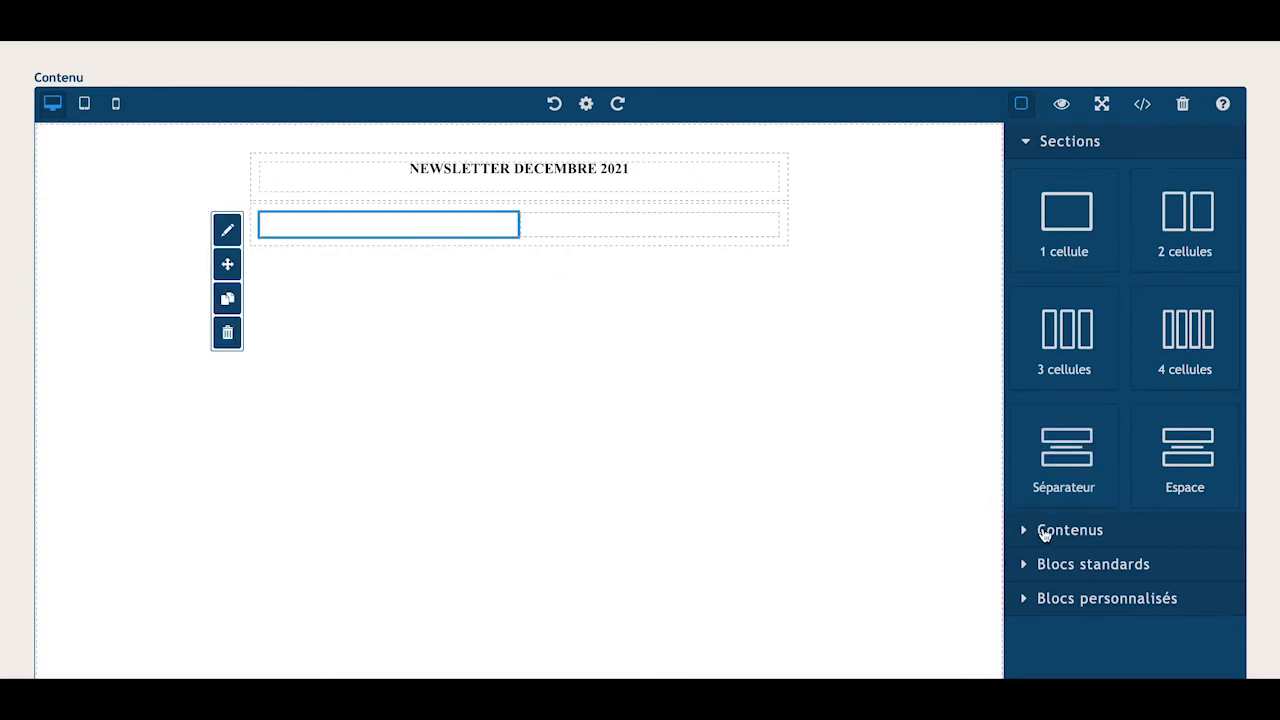
left_click(1044, 532)
scroll(1063, 510, "down", 1)
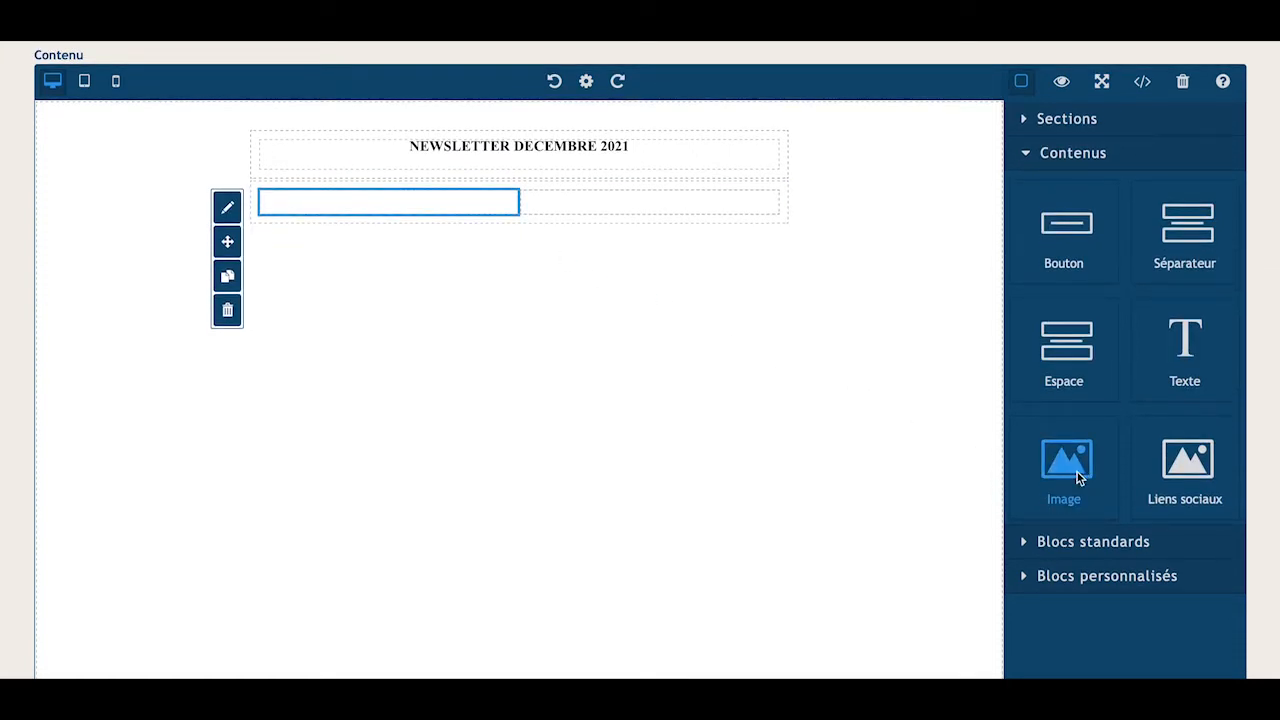
left_click_drag(1077, 472, 480, 222)
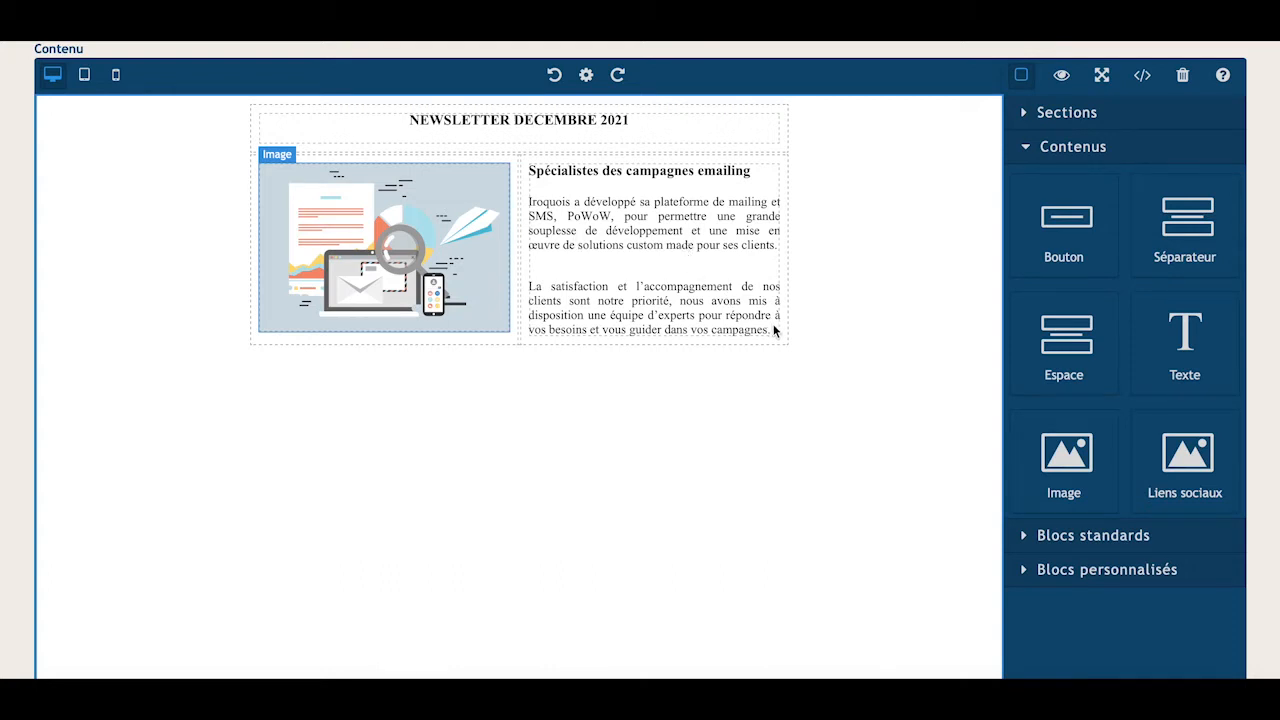
- Add a button under the right cell's text, labelled "Je clique" and linked to the copied YouTube video URL in a new window
scroll(773, 331, "up", 1)
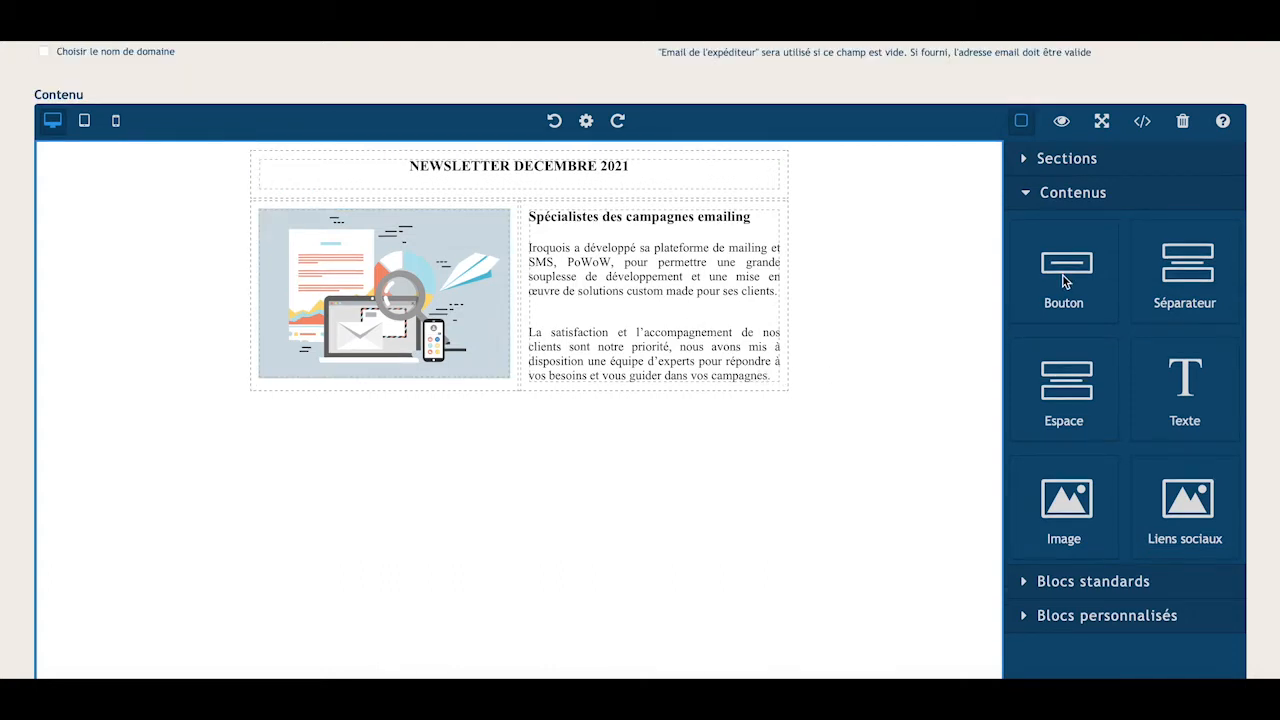
left_click_drag(1062, 274, 654, 336)
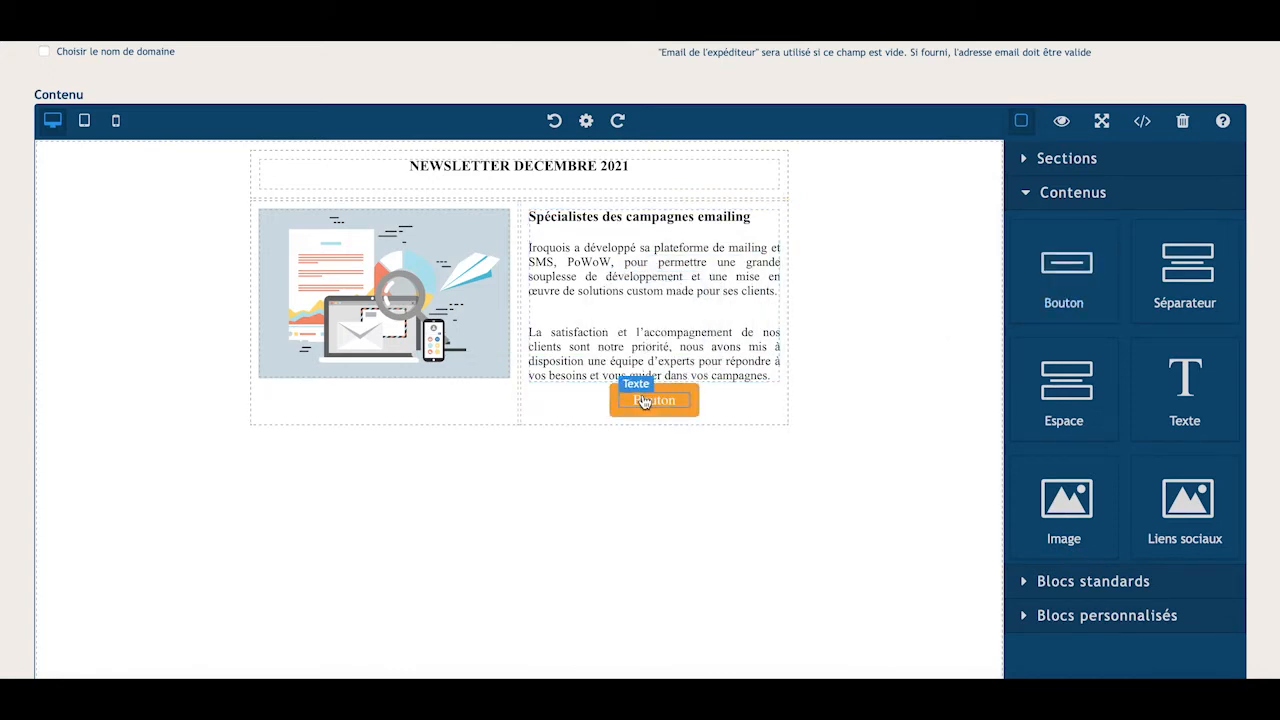
left_click(644, 400)
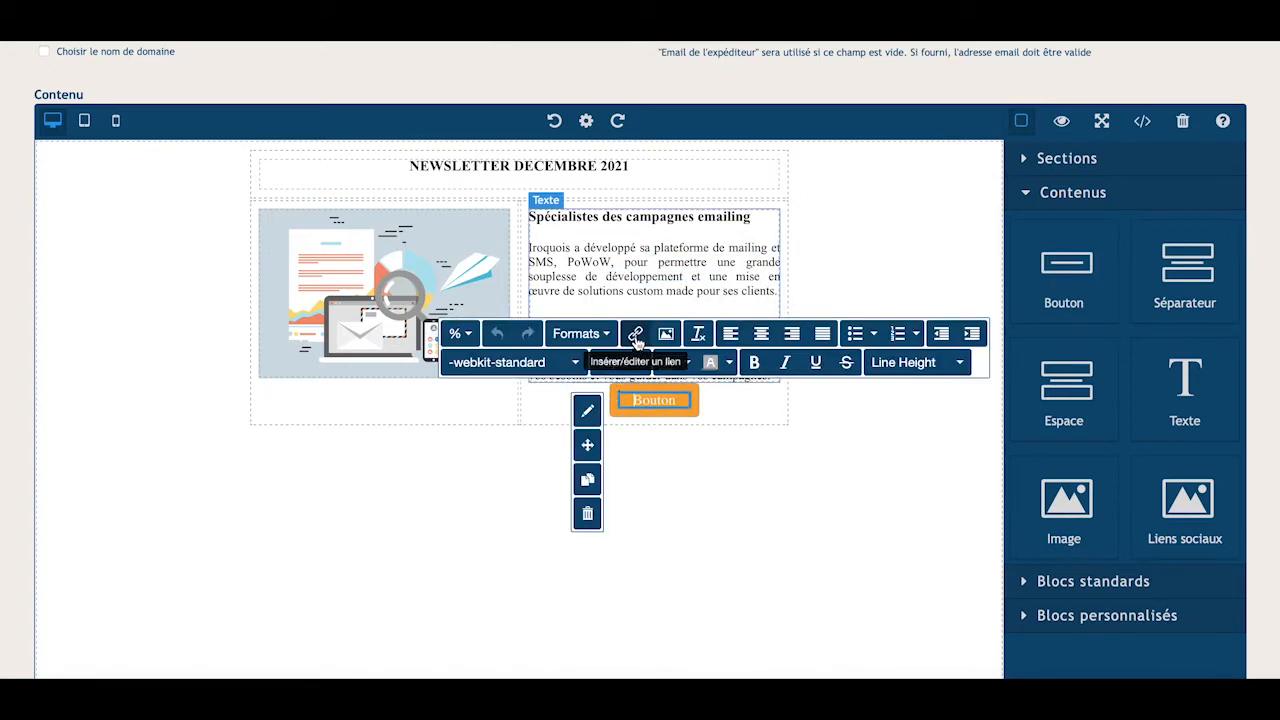
left_click(632, 334)
key("ctrl+v")
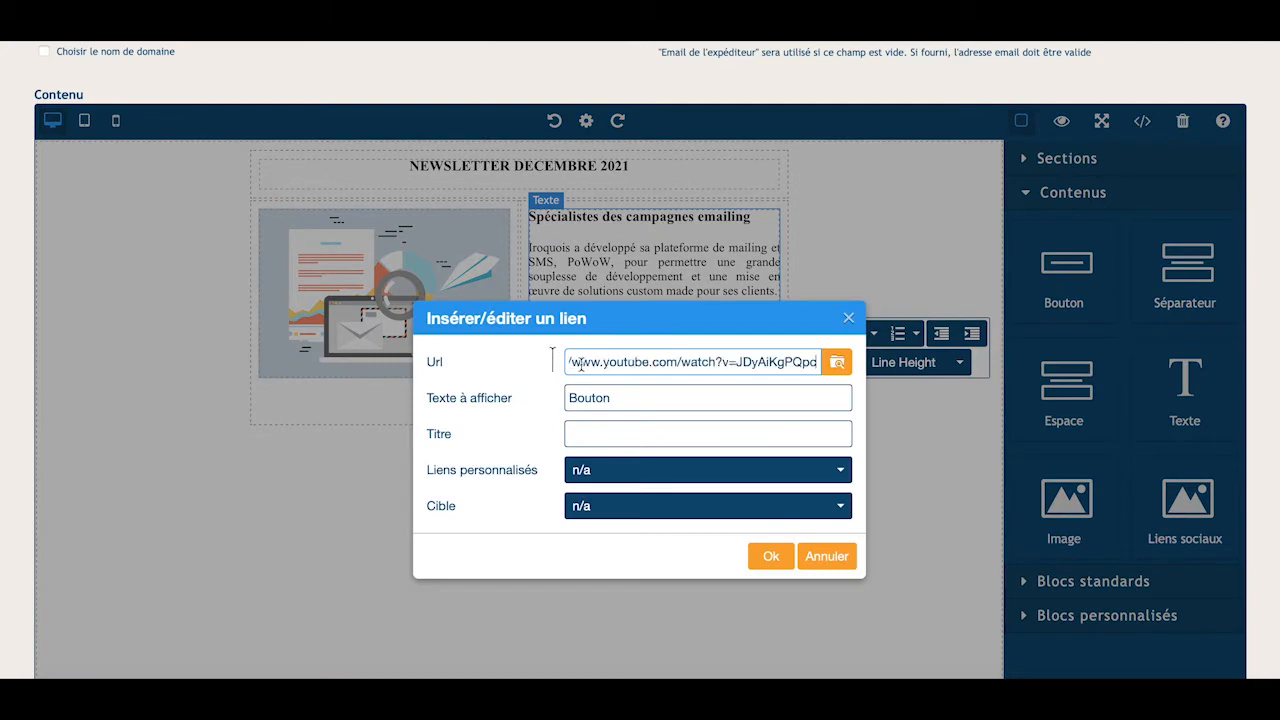
key("Tab")
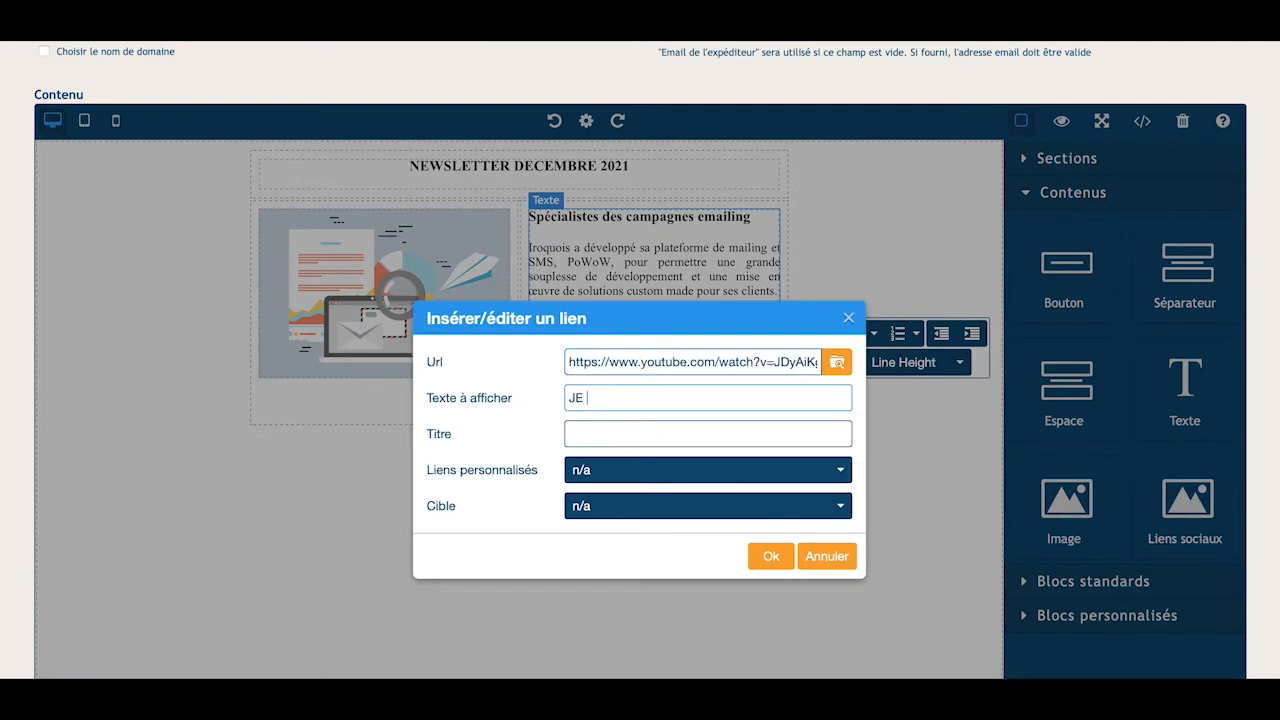
left_click(636, 508)
left_click(634, 563)
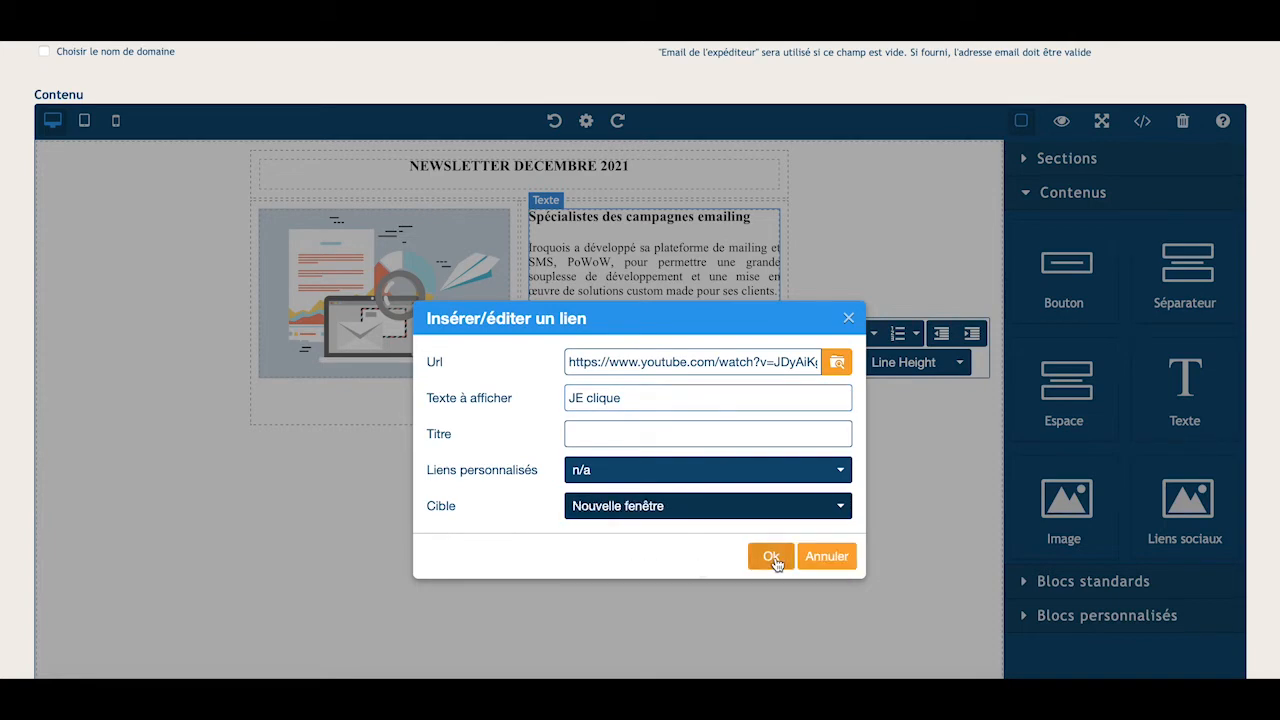
left_click(771, 557)
- Set the "Je clique" button's background colour to rgb(146, 198, 211)
left_click(580, 352)
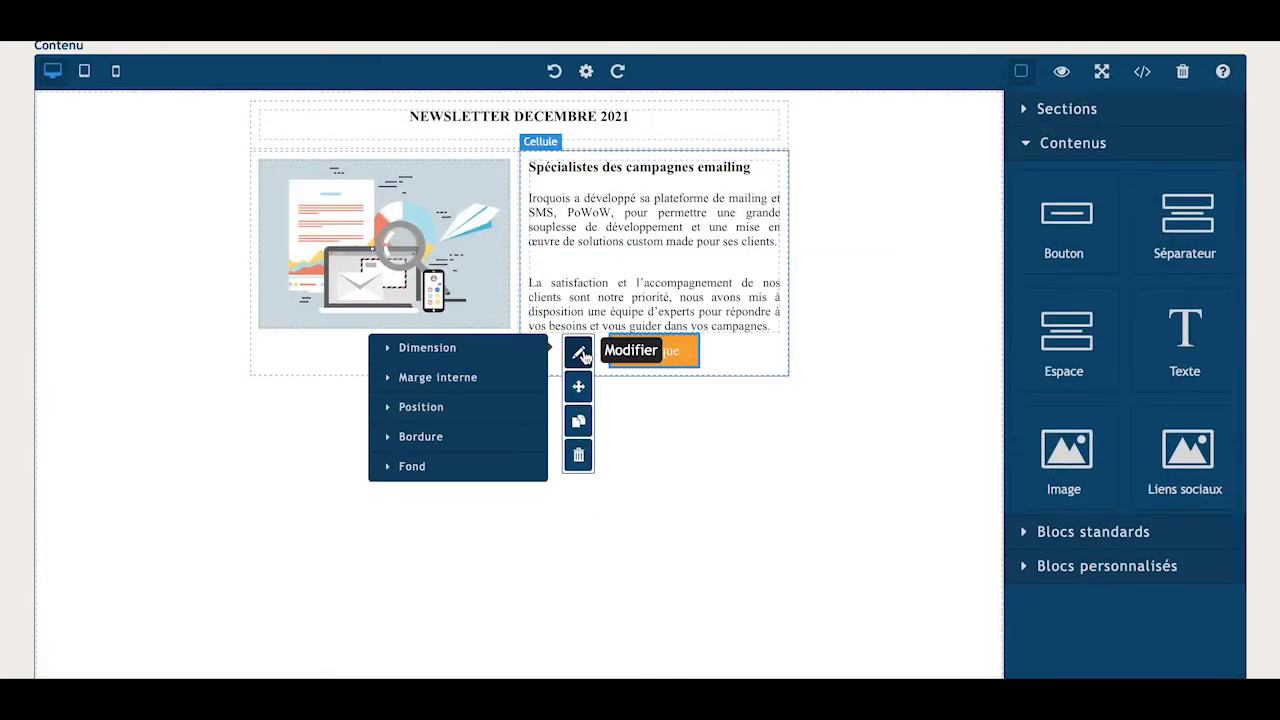
left_click(414, 467)
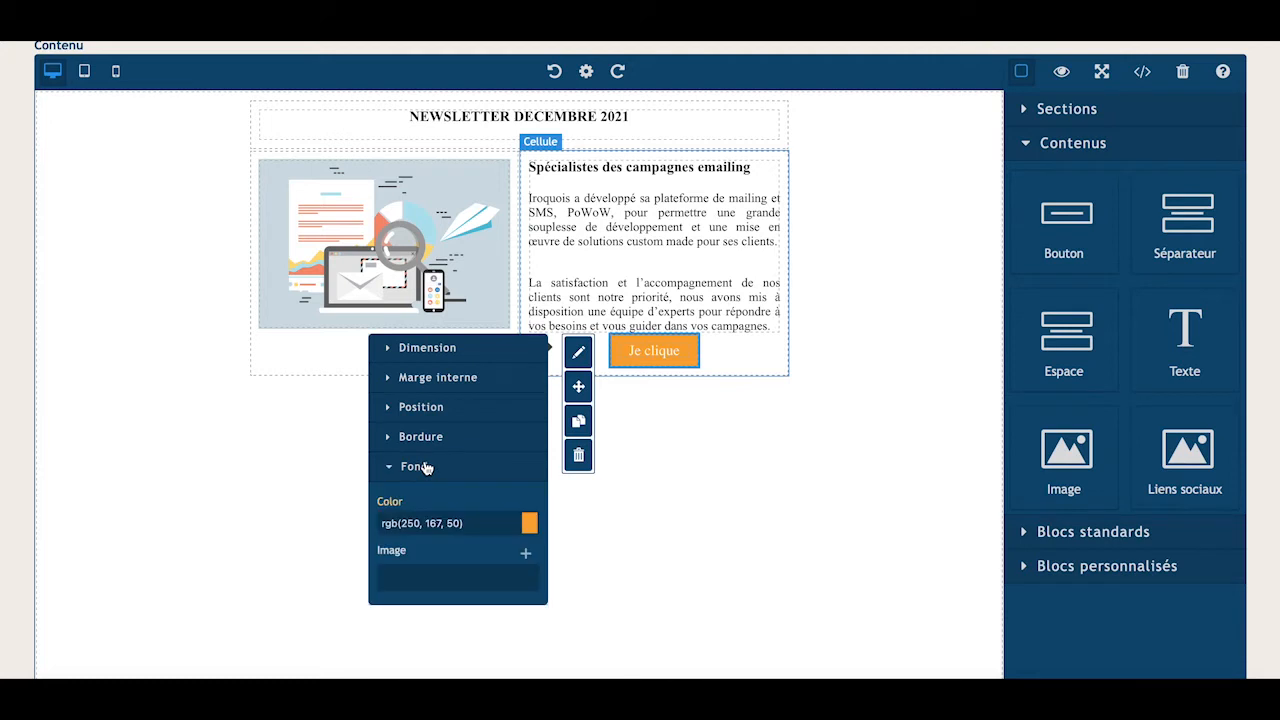
left_click_drag(459, 521, 377, 521)
type("rgb(146, 198, 211)")
key("Return")
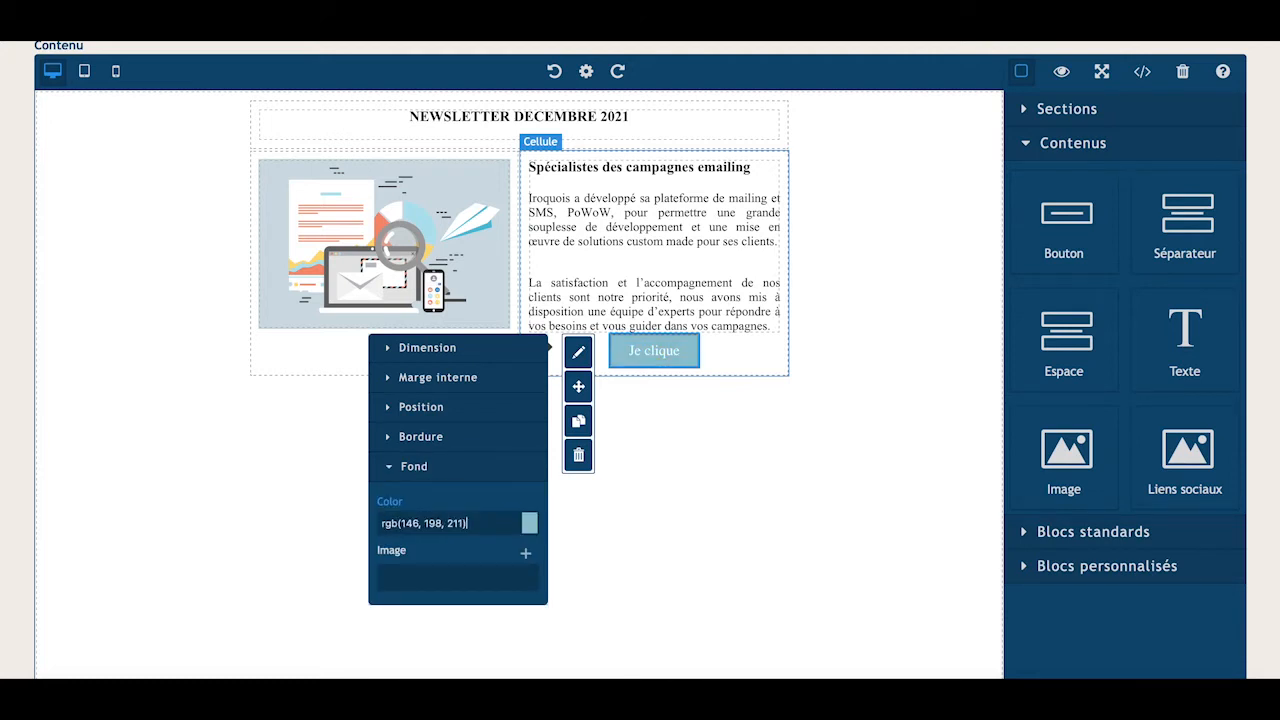
left_click(658, 544)
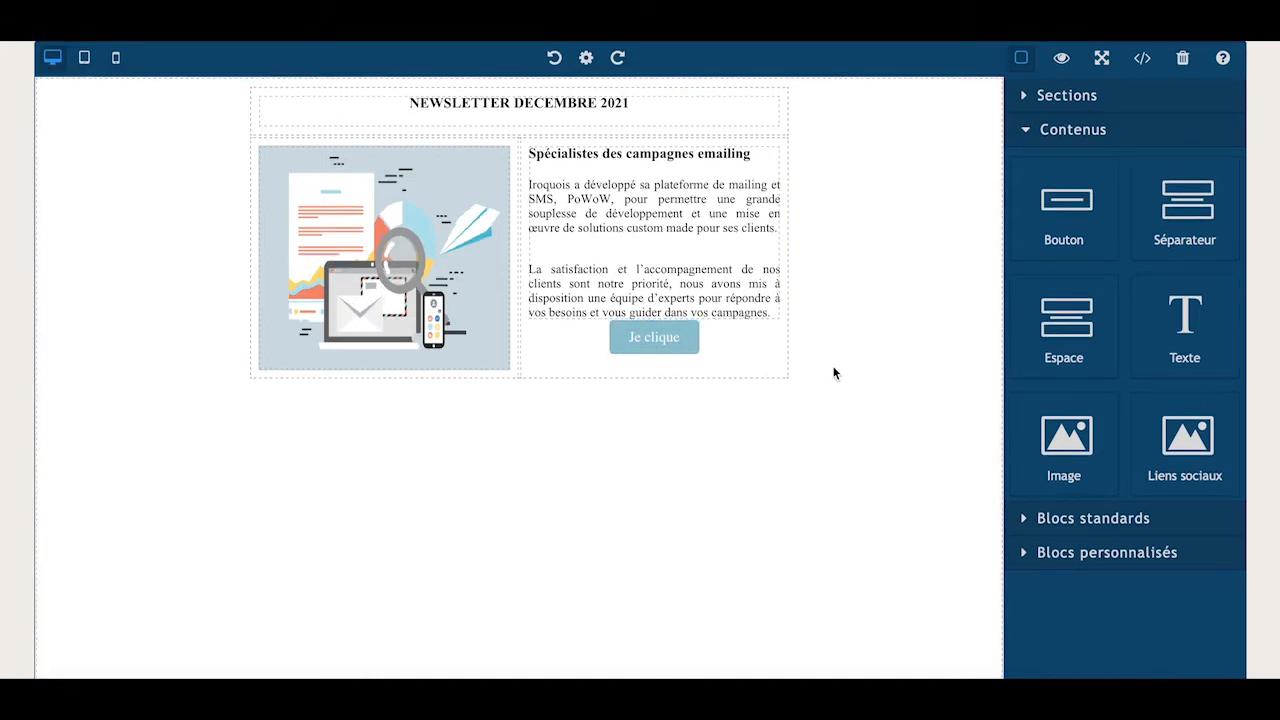
- Insert a spacer between the right cell's text and the "Je clique" button, and save the email
left_click_drag(1080, 325, 598, 316)
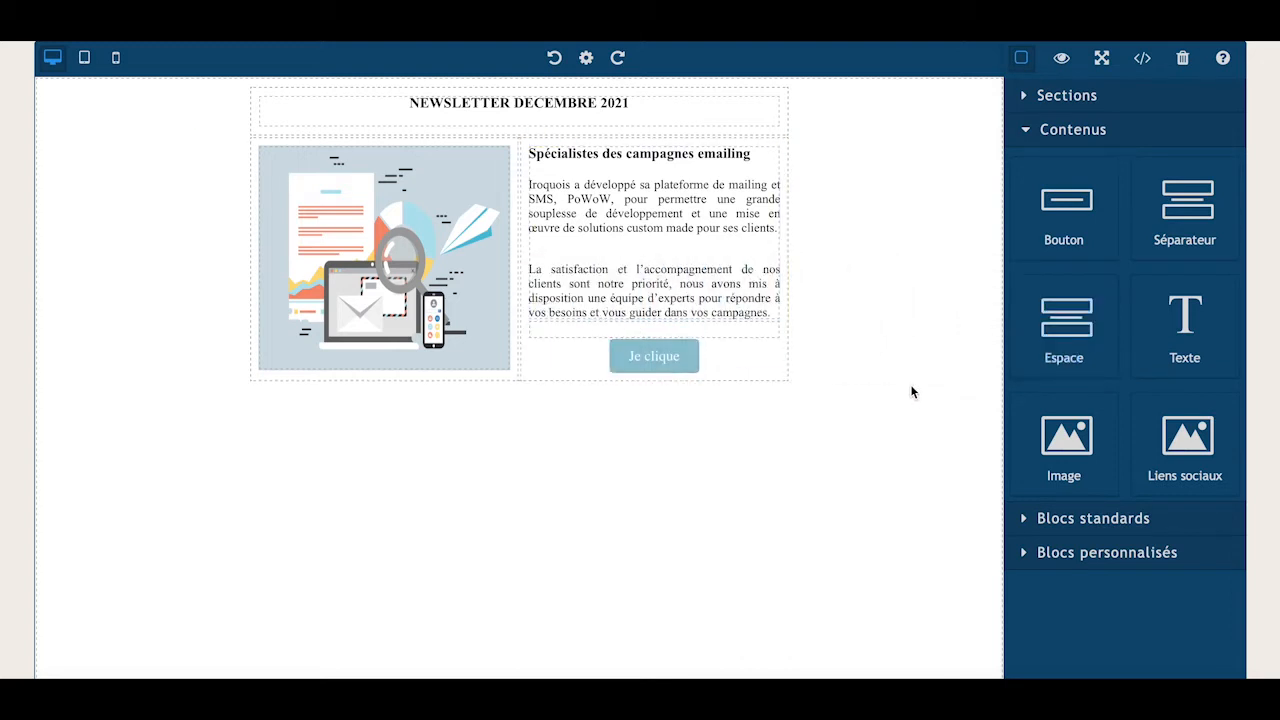
scroll(1029, 460, "down", 5)
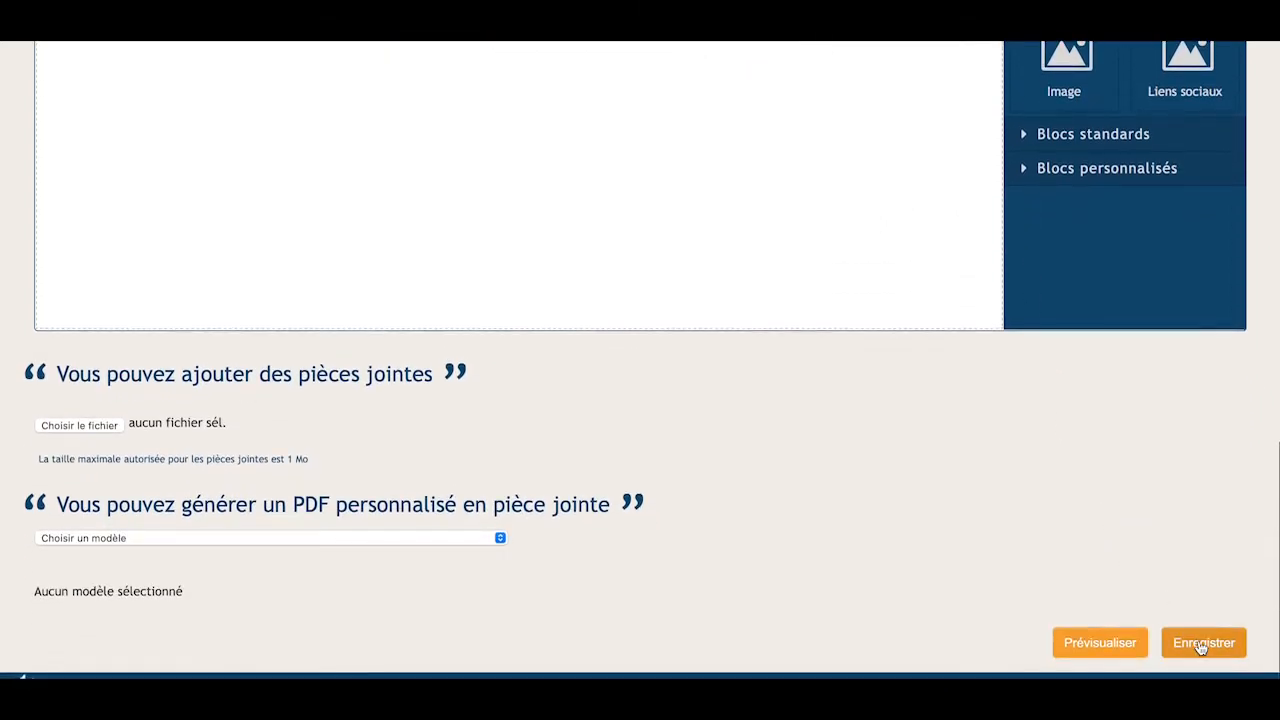
left_click(1200, 645)
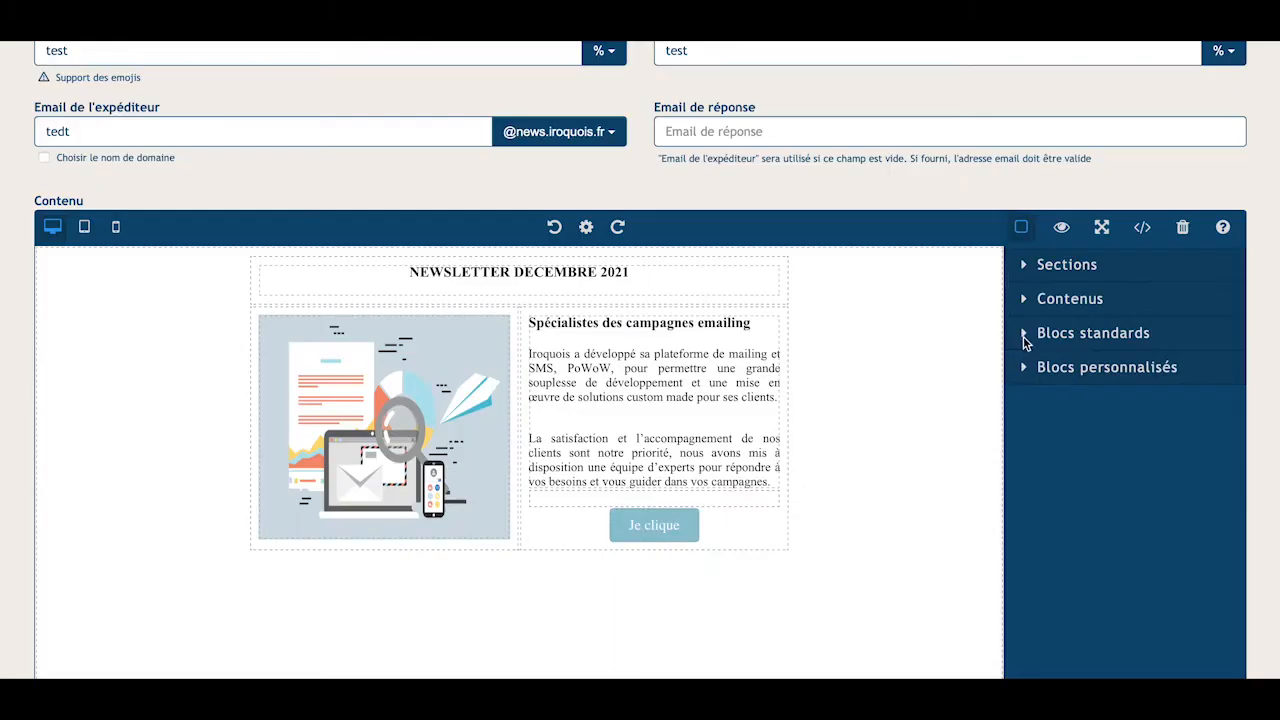
- Insert the standard block with a title and a full-width paragraph below the two-cell section
left_click(1024, 333)
scroll(914, 414, "down", 3)
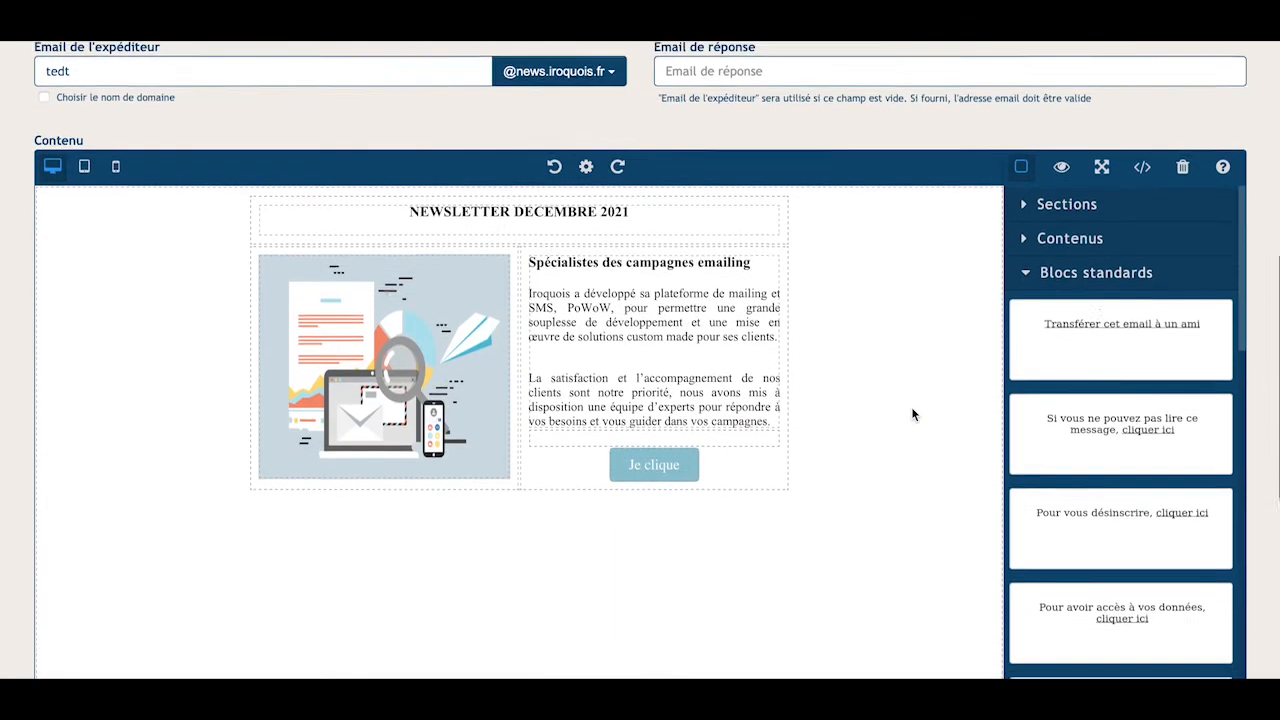
scroll(1094, 448, "down", 6)
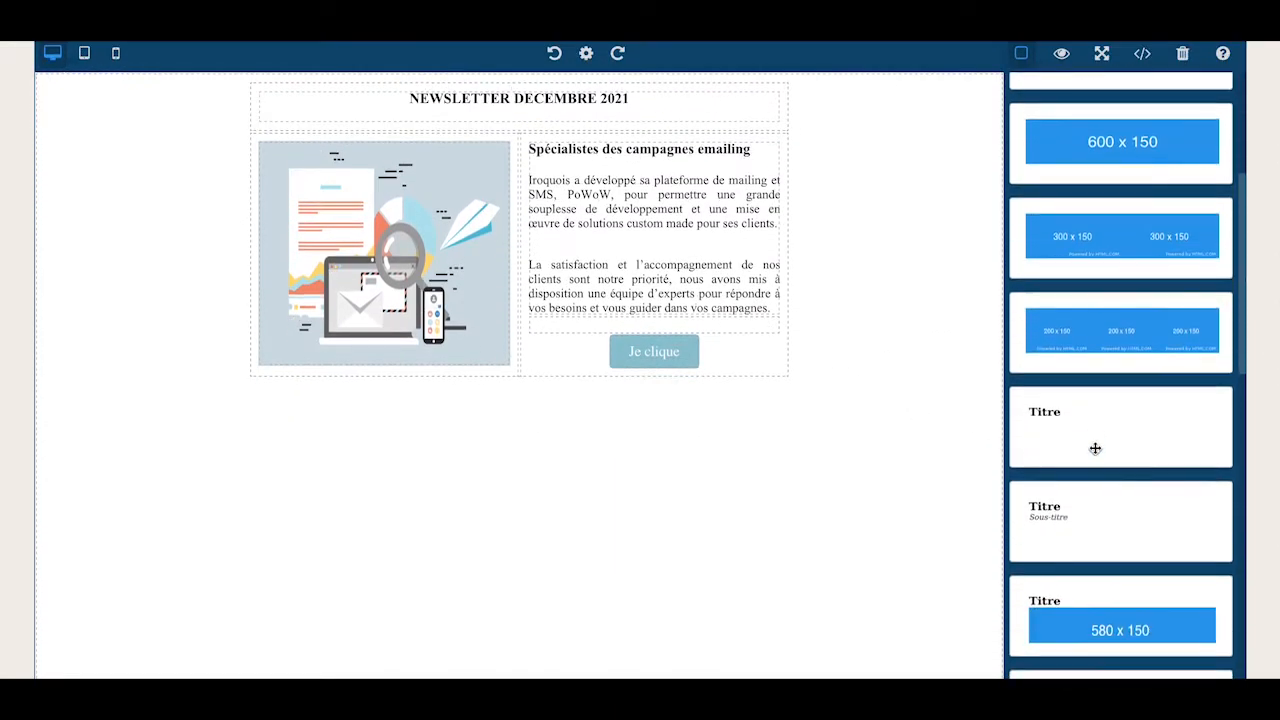
left_click_drag(1095, 533, 519, 376)
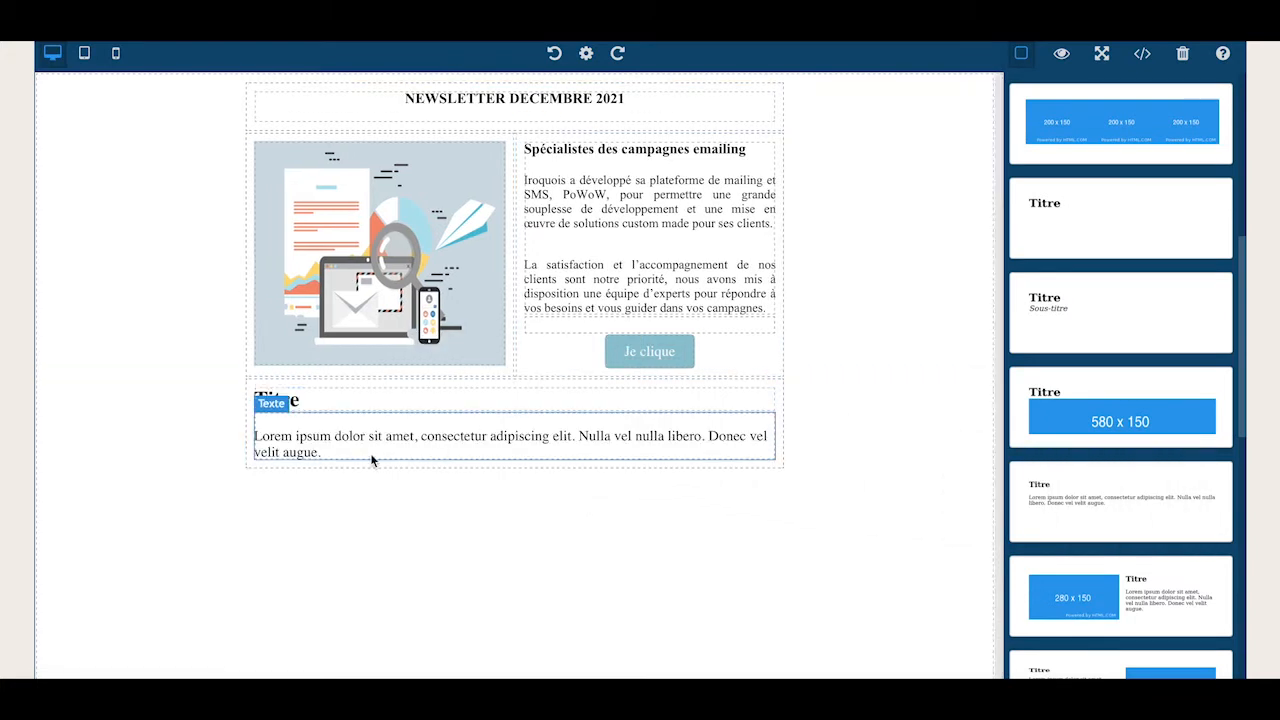
- Replace the full-width paragraph's placeholder with the text beginning "Notre solution propose différentes fonctionnalités pour créer une campagne marketing en ligne"
left_click(340, 450)
triple_click(340, 450)
type("Notre solution propose différentes fonctionnalités pour créer une campagne marketing en ligne pour générer plus de ventes avec le moins de dépenses possibles. Vous bénéficiez ainsi automatiquement des dernières mises à jour et nouvelles fonctionnalités, sans investissement supplémentaire.  Optimisation de vos envois et analyse de vos résultats de campagnes pour une meilleure délivrabilité pour vos futurs envois.")
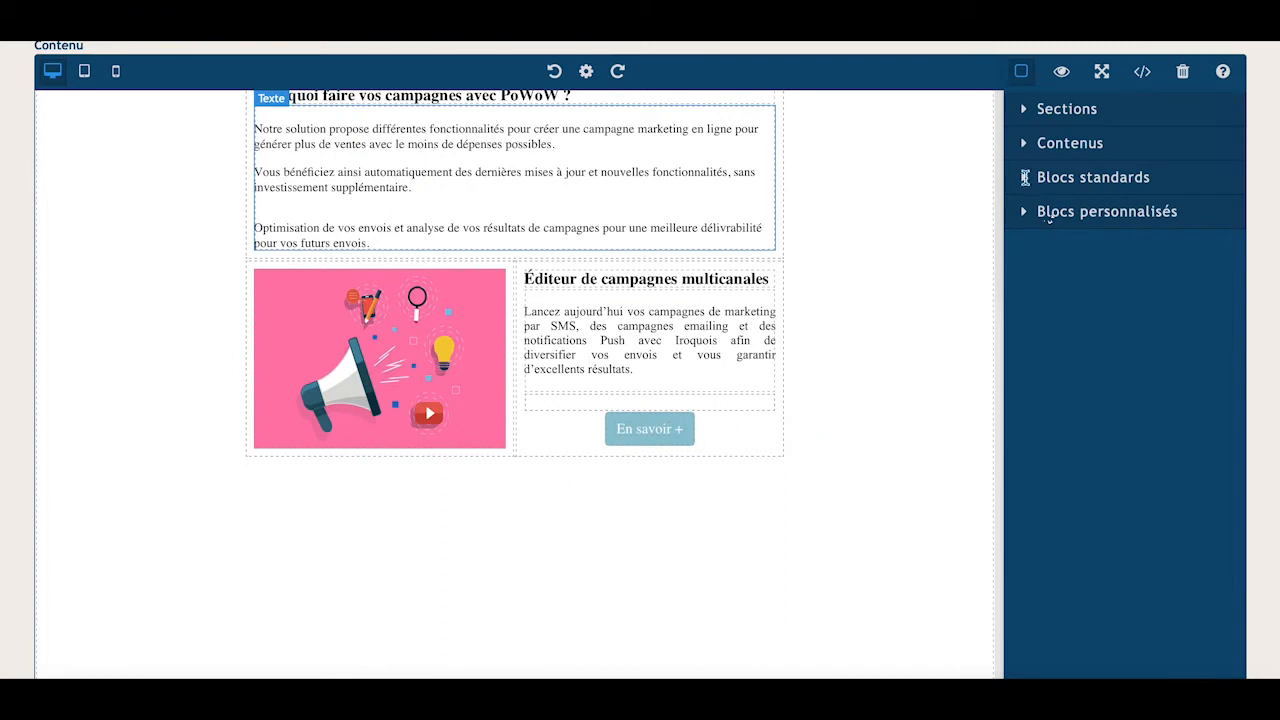
- Insert the "Restons en contact" standard block below the "Éditeur de campagnes multicanales" section and remove its fax line
left_click(1027, 180)
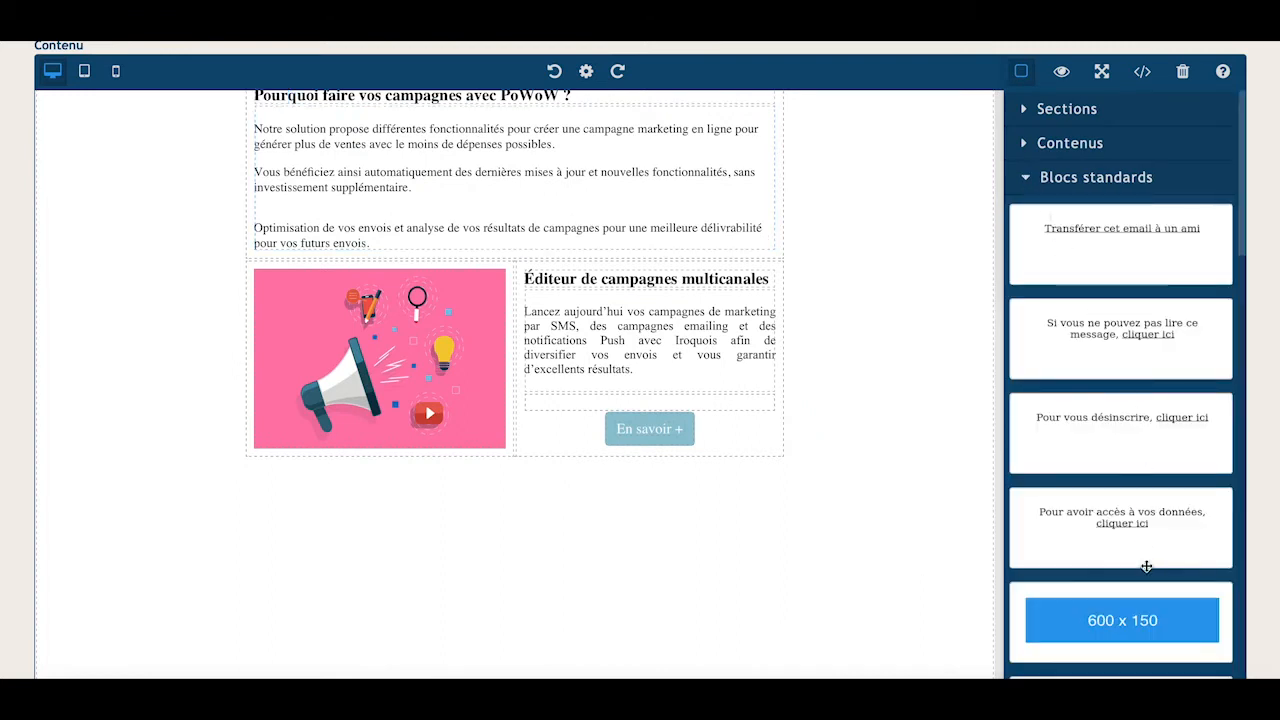
scroll(1140, 565, "down", 15)
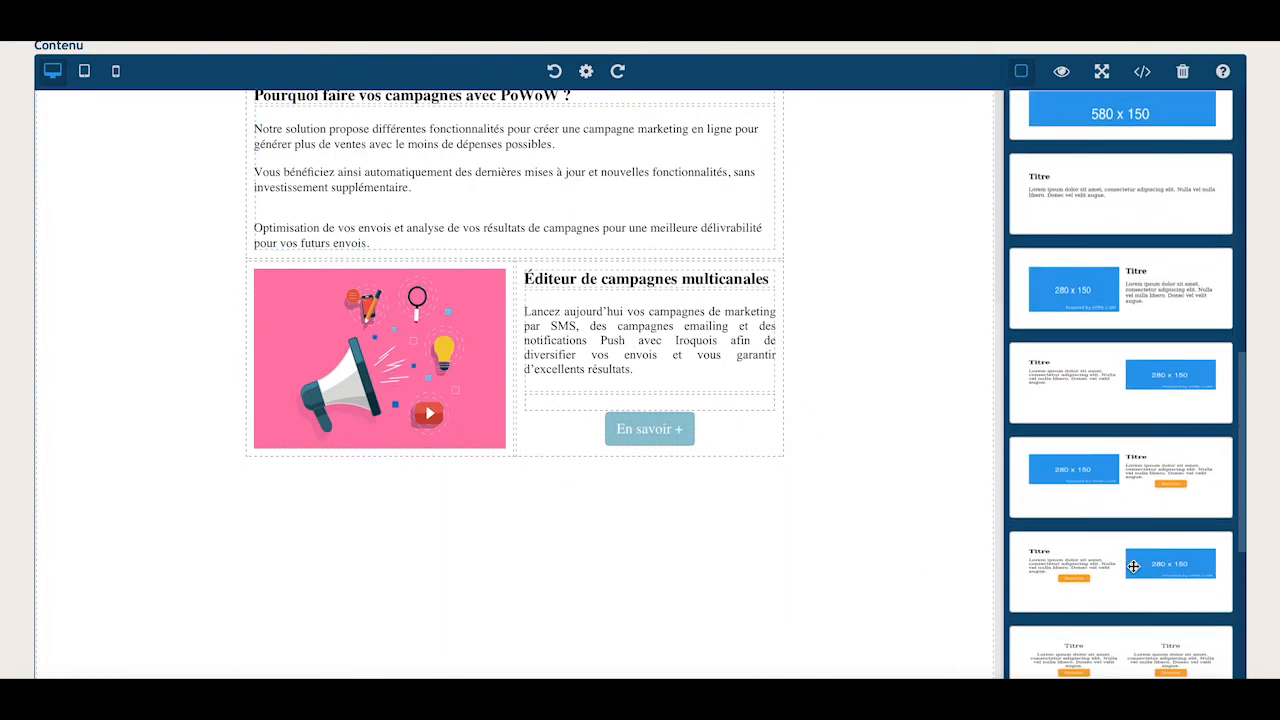
scroll(1133, 566, "down", 10)
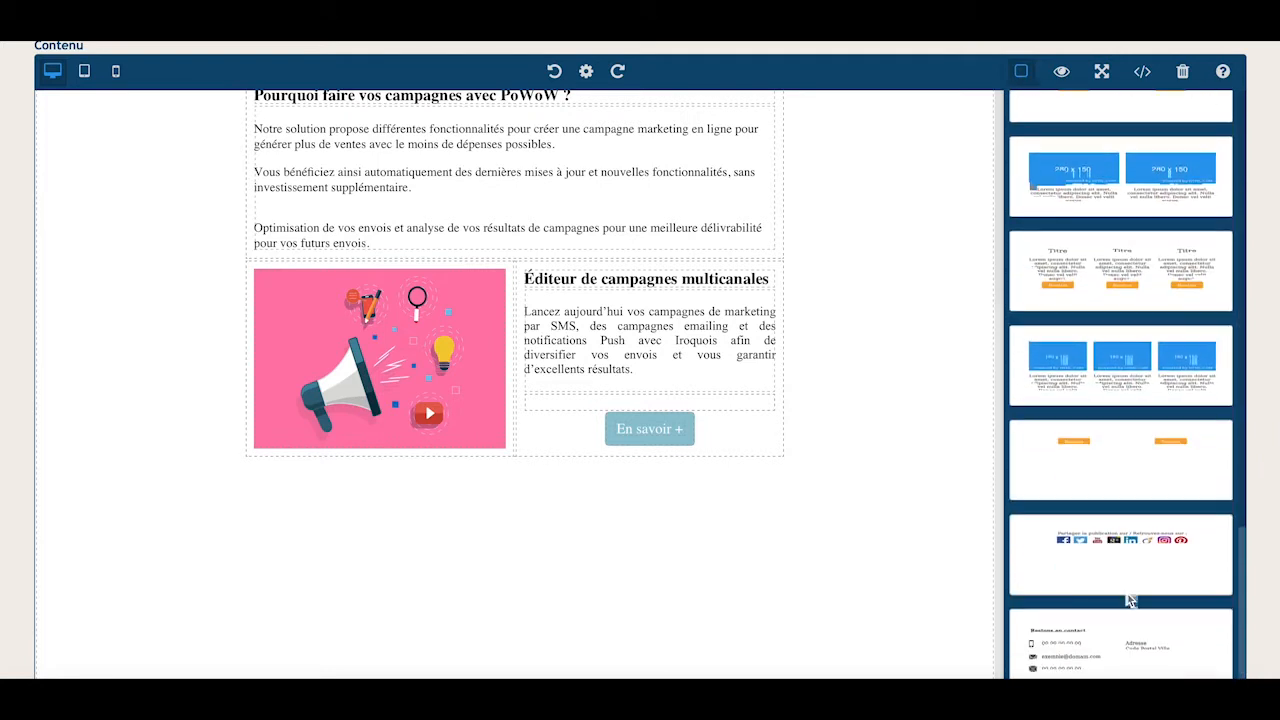
left_click_drag(1115, 632, 531, 430)
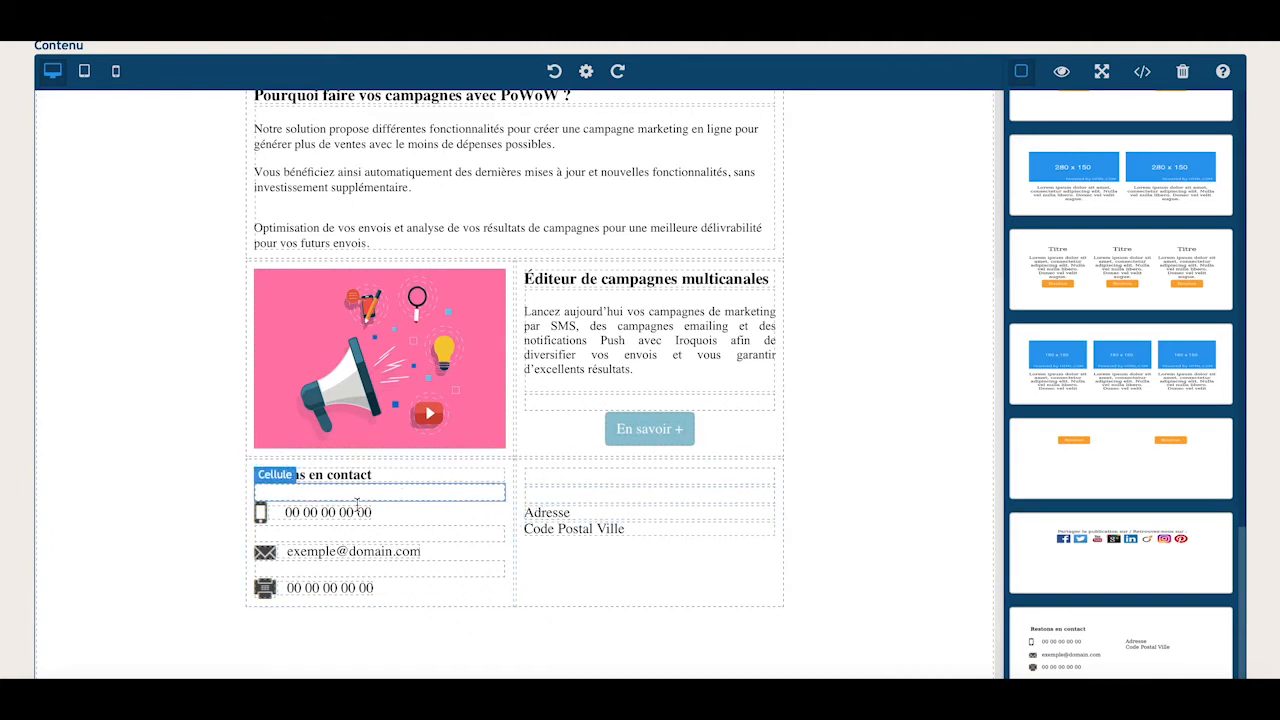
left_click(265, 592)
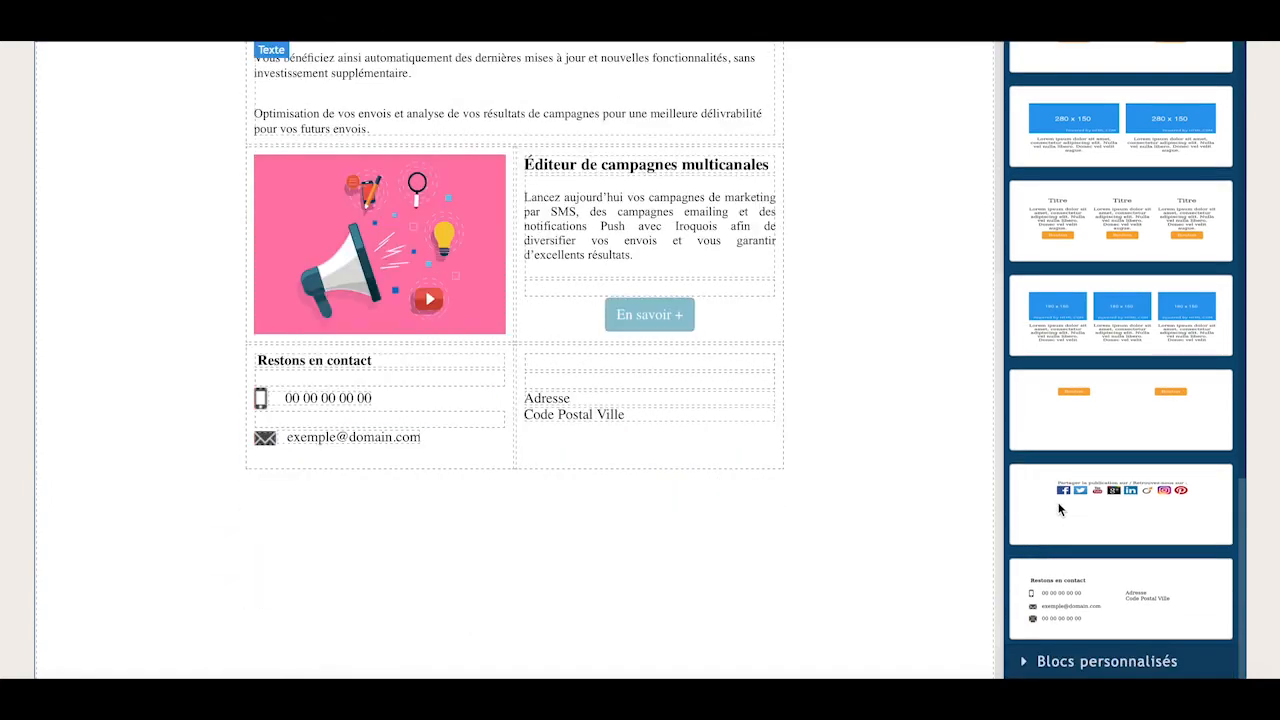
- Insert the social sharing standard block below the contact section and replace its heading with "SUIVEZ-NOUS :"
left_click_drag(1090, 505, 470, 453)
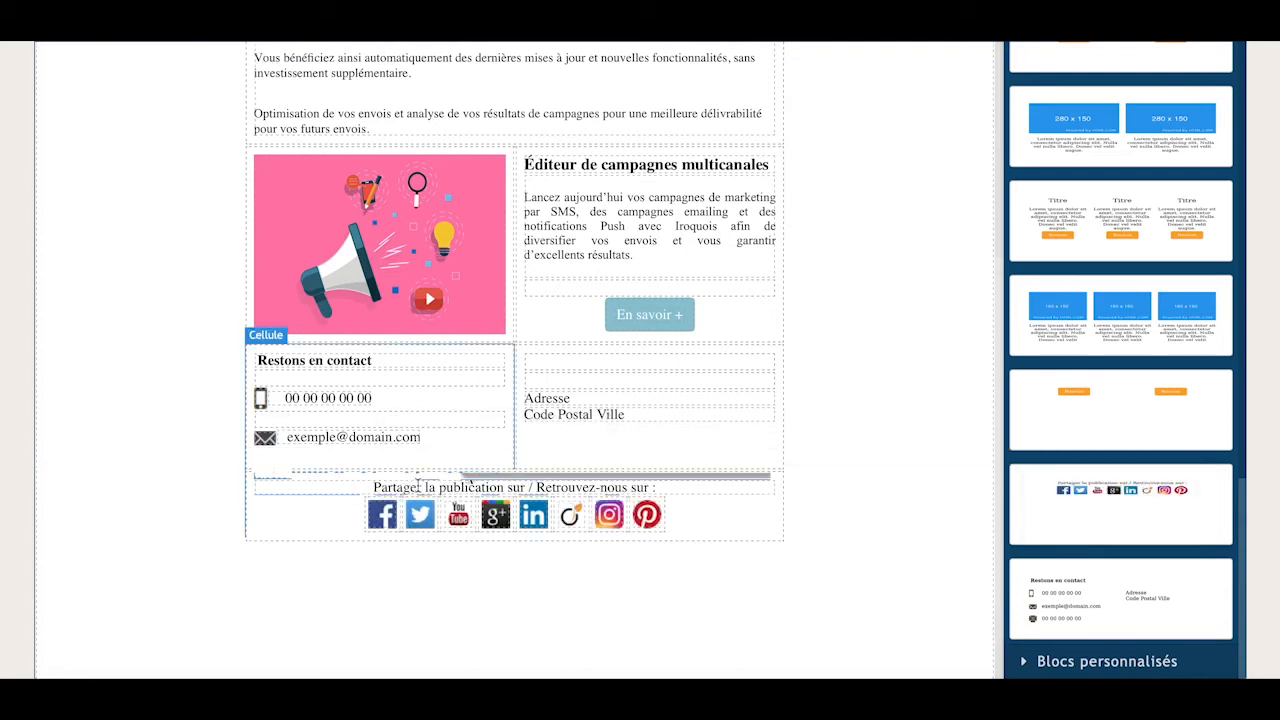
triple_click(407, 487)
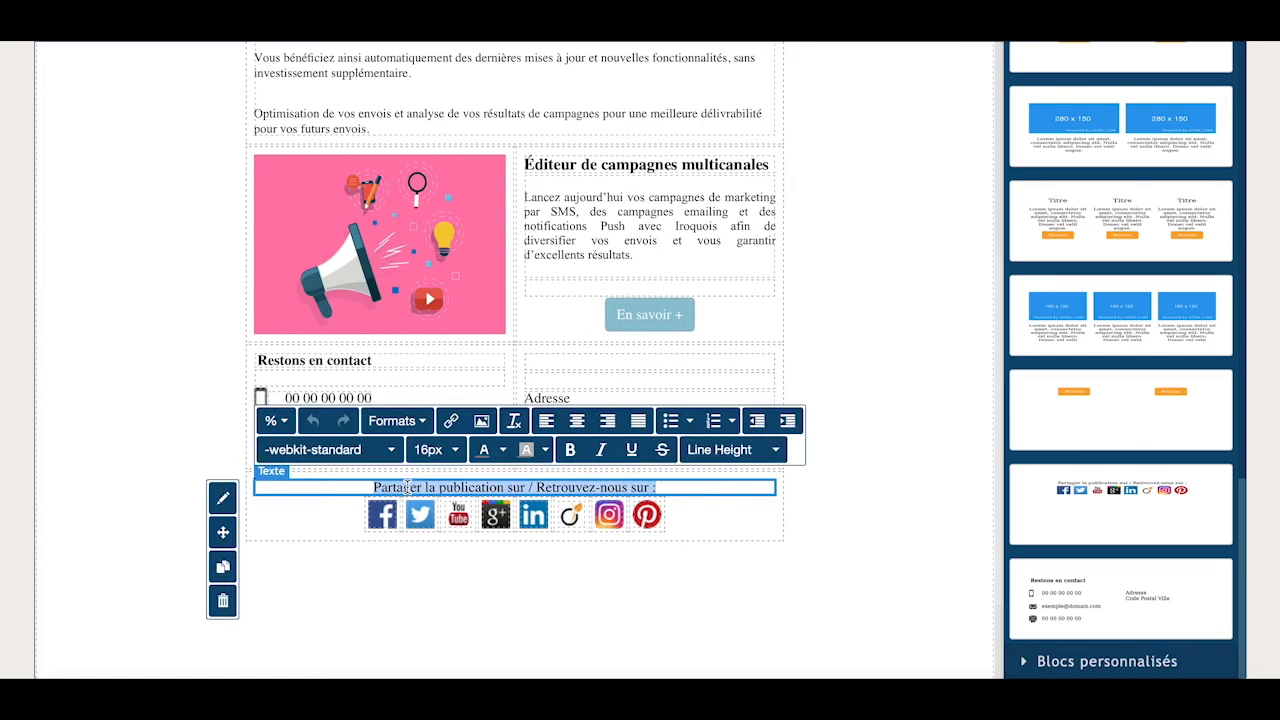
type("v")
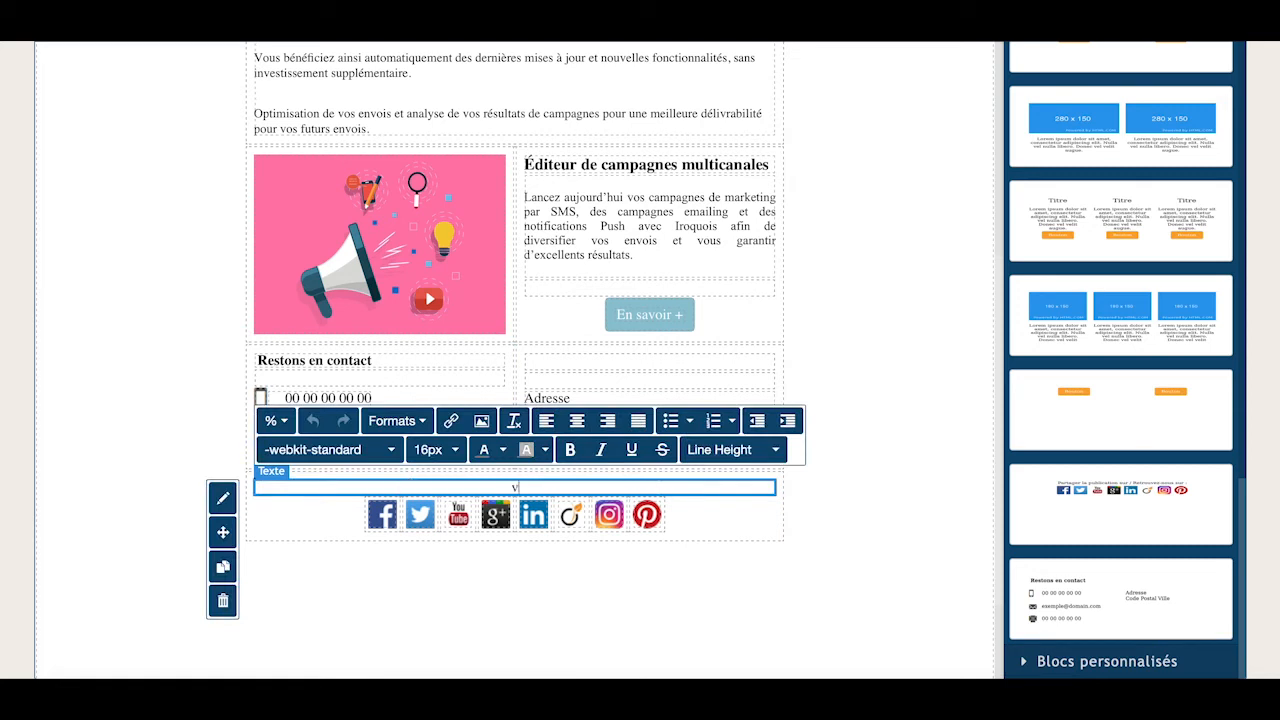
type("SUIVEZ-NOUS")
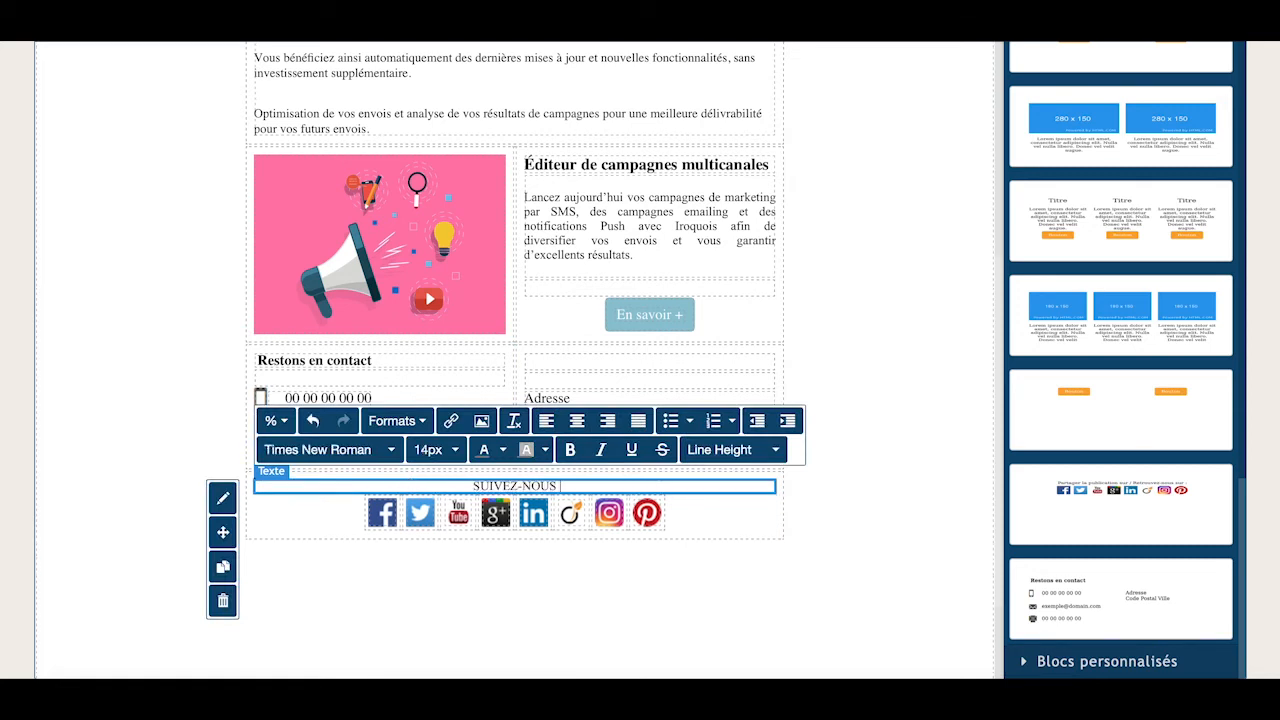
type(":")
left_click(490, 586)
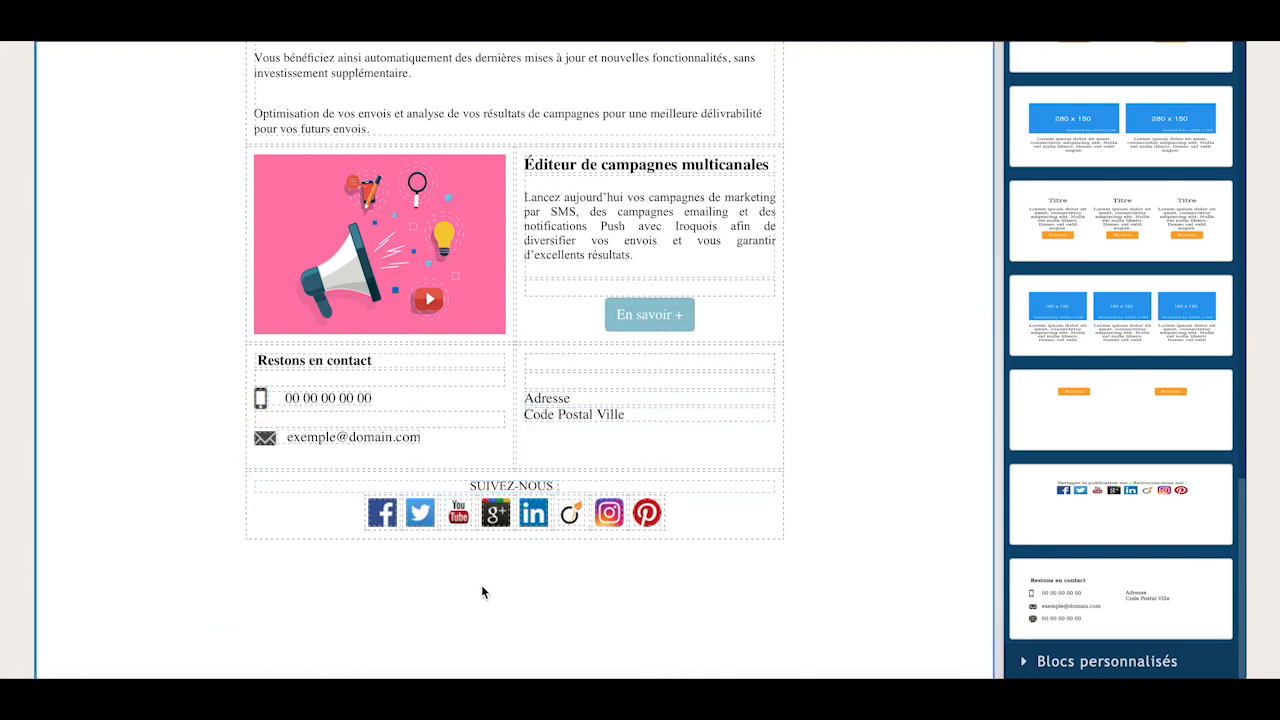
- Delete the Google+ and Viadeo icons from the social links row, along with their emptied cells
left_click(484, 525)
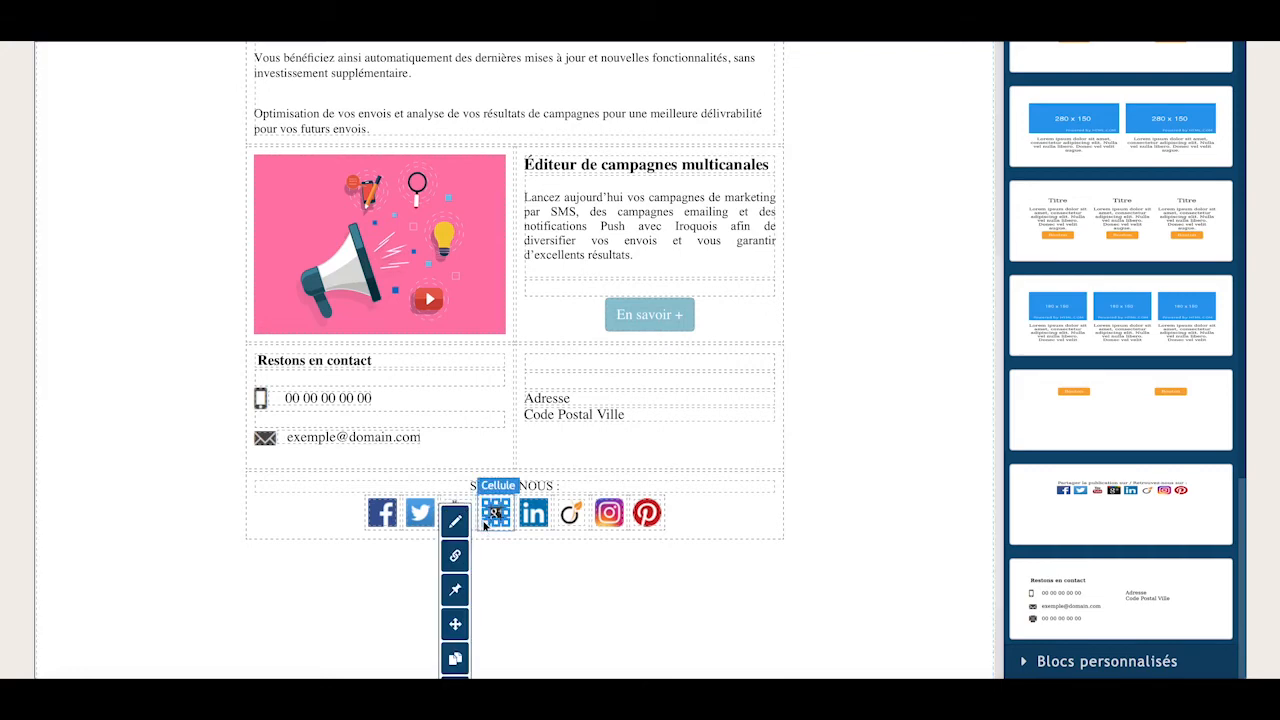
key("Delete")
left_click(570, 521)
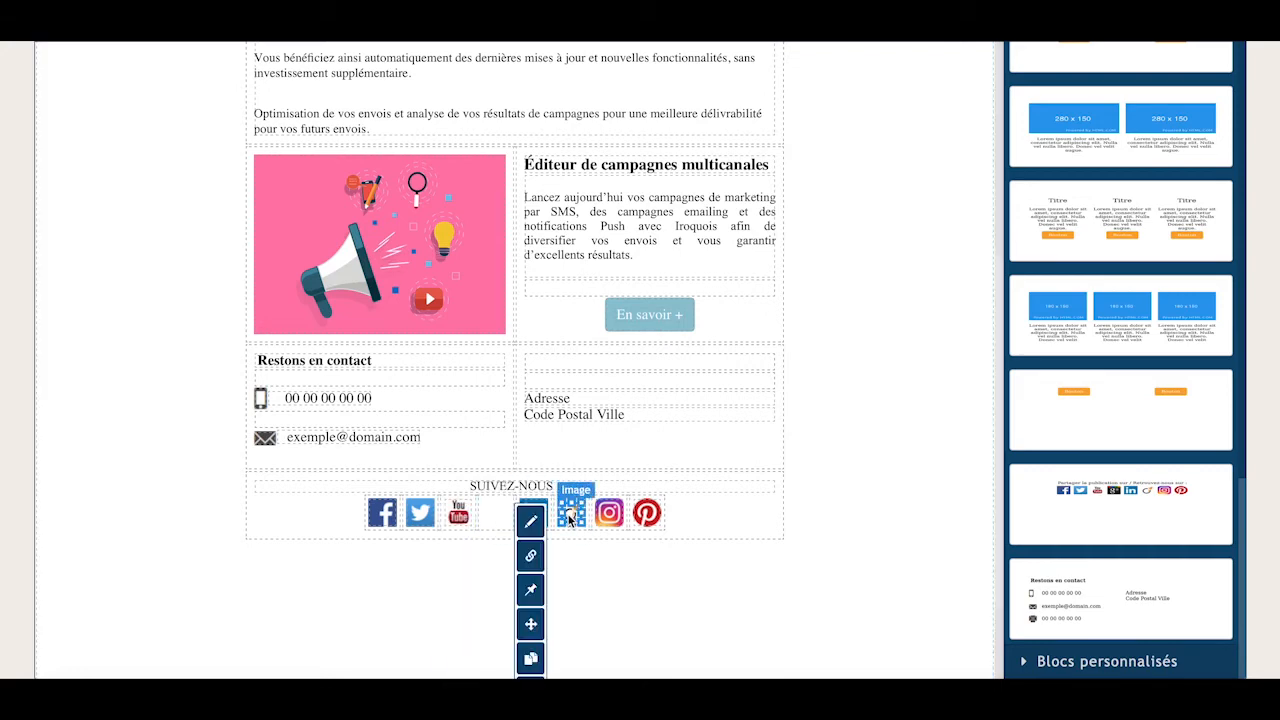
key("Delete")
left_click(497, 511)
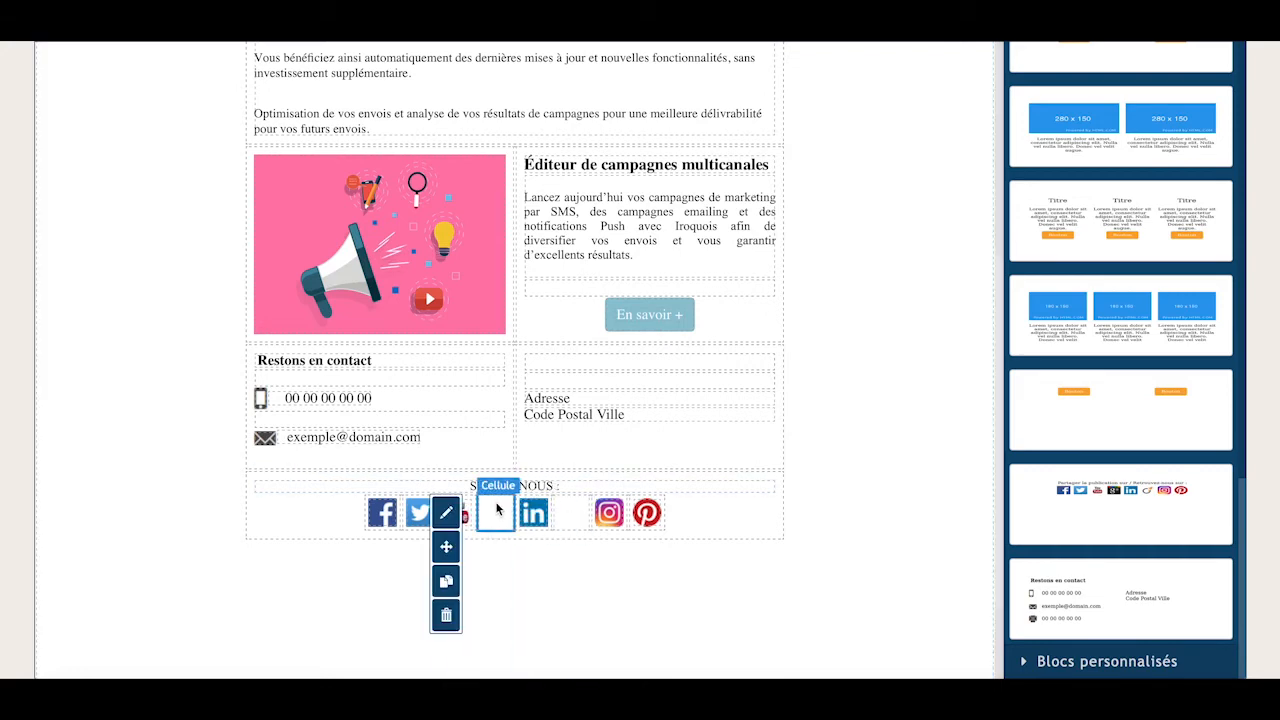
key("Delete")
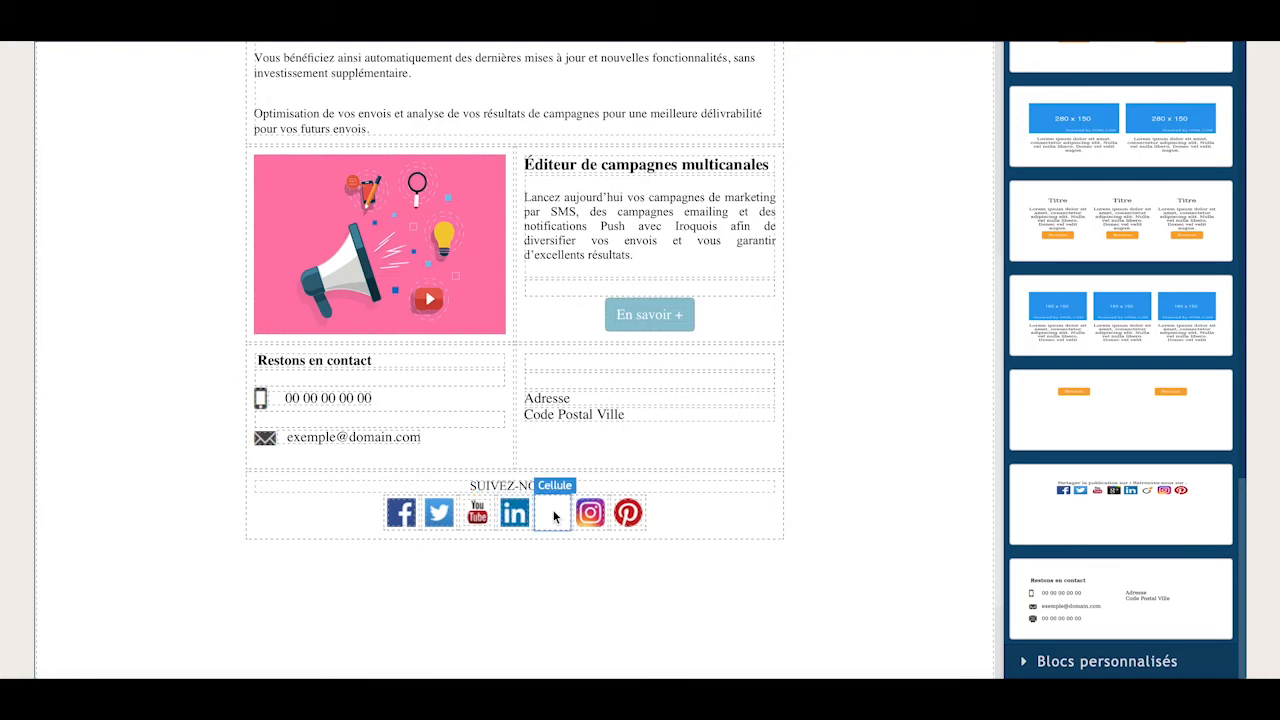
left_click(553, 516)
key("Delete")
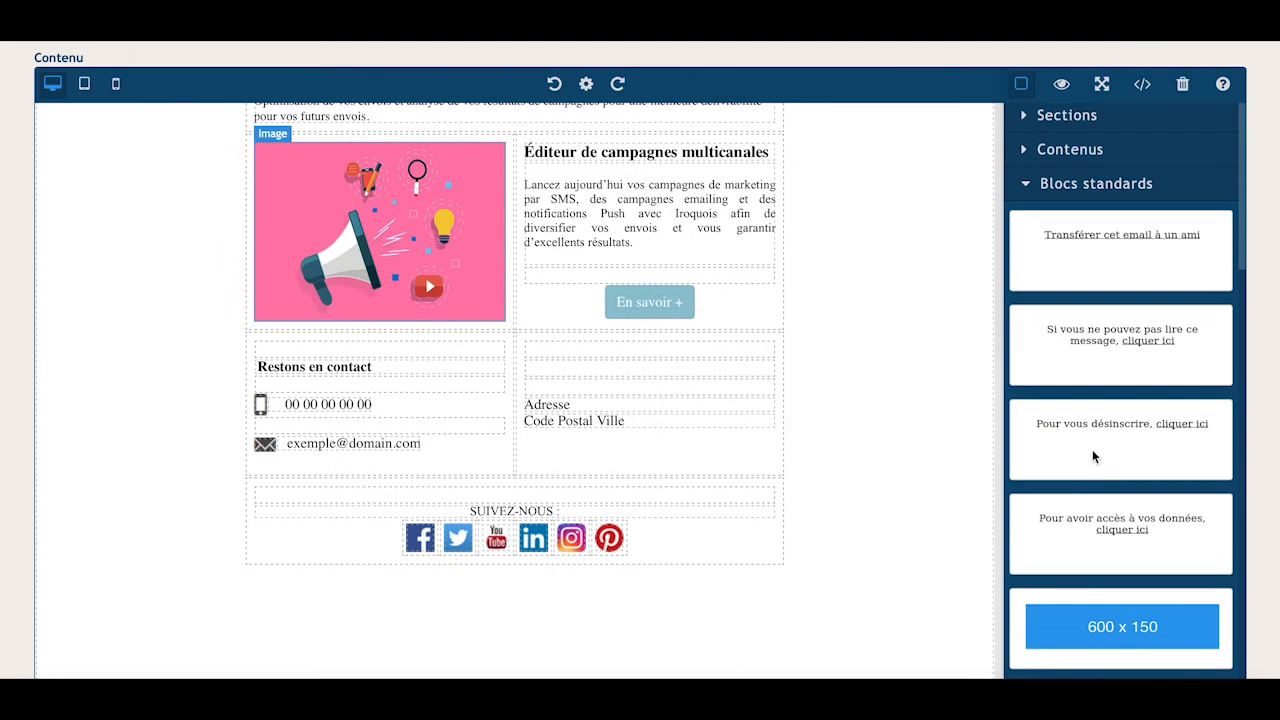
- Insert the "Pour vous désinscrire" block at the end of the email and the "Si vous ne pouvez pas lire ce message" block above the newsletter title
left_click_drag(1104, 449, 546, 562)
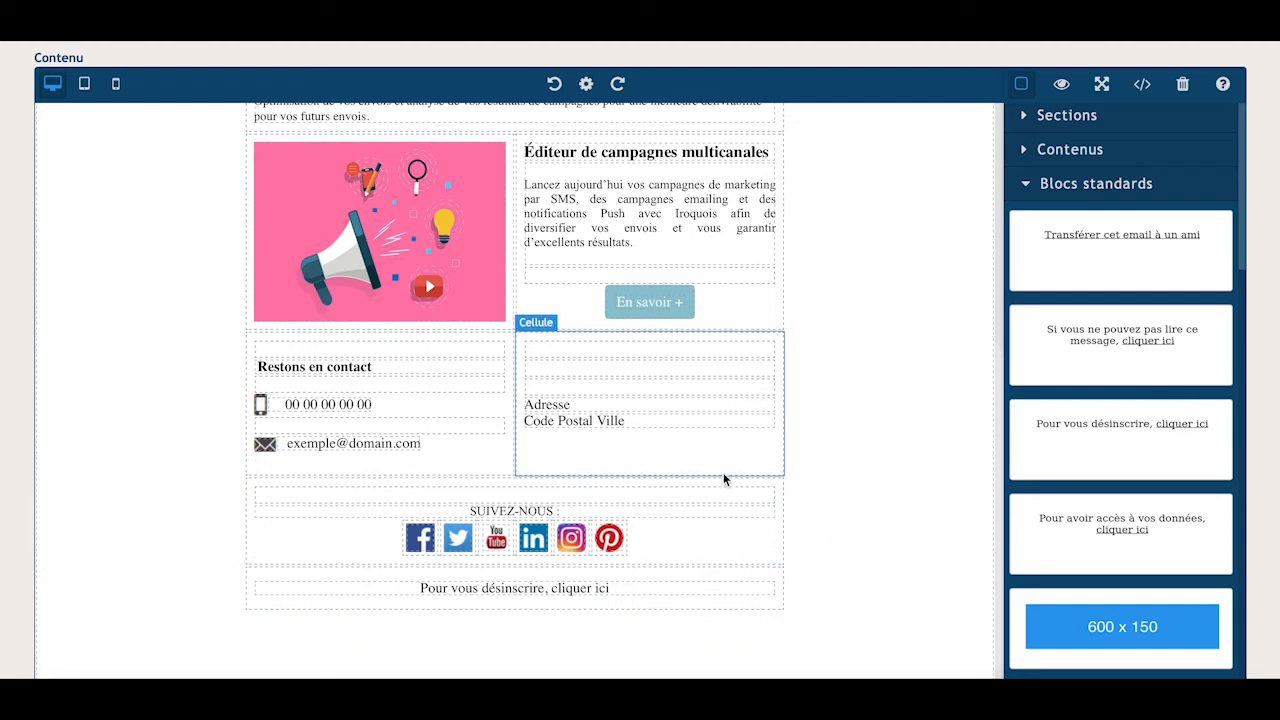
scroll(723, 472, "up", 5)
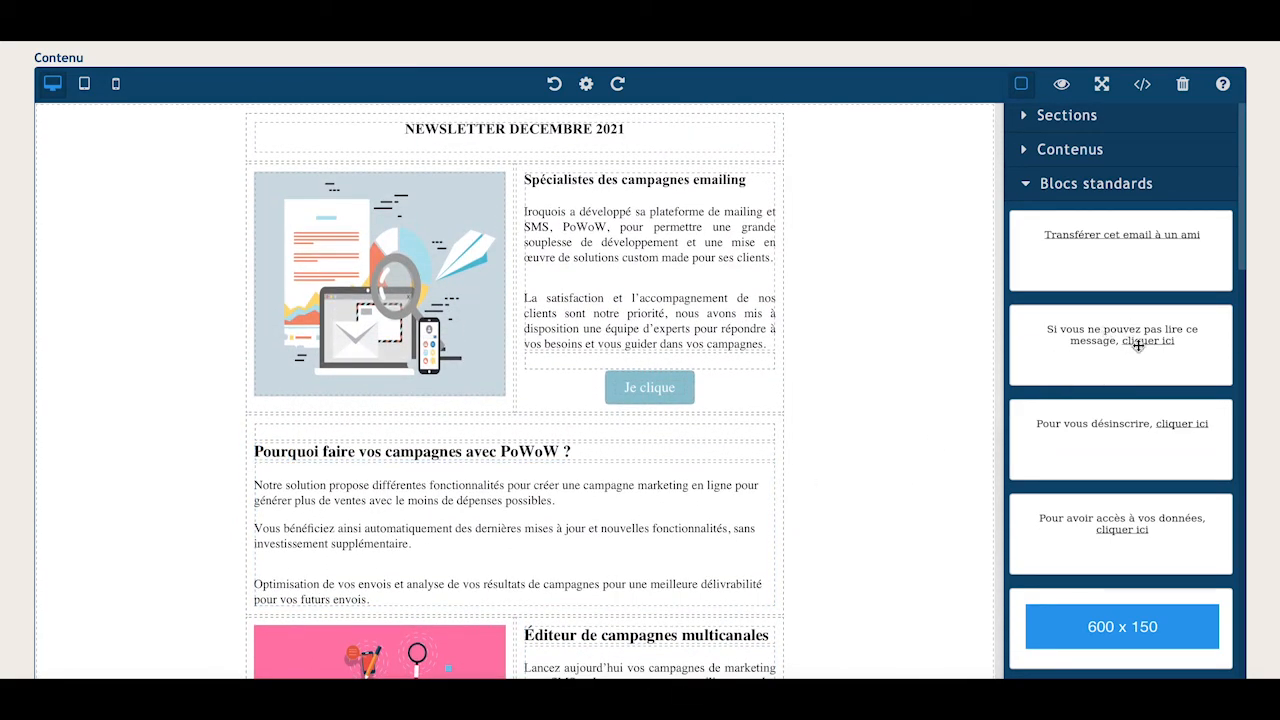
left_click_drag(1138, 344, 686, 113)
- Preview the email, accepting that its latest changes are saved, and review the layout down to the end
scroll(893, 245, "down", 2)
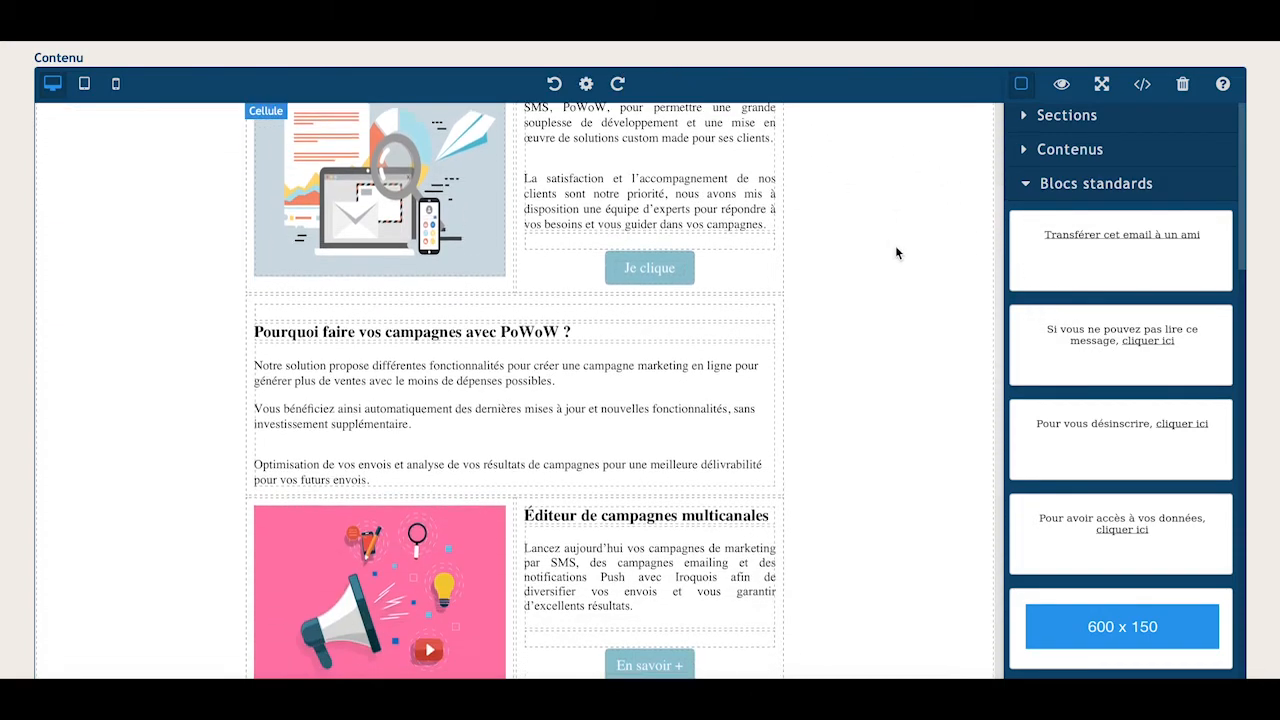
scroll(1246, 343, "down", 5)
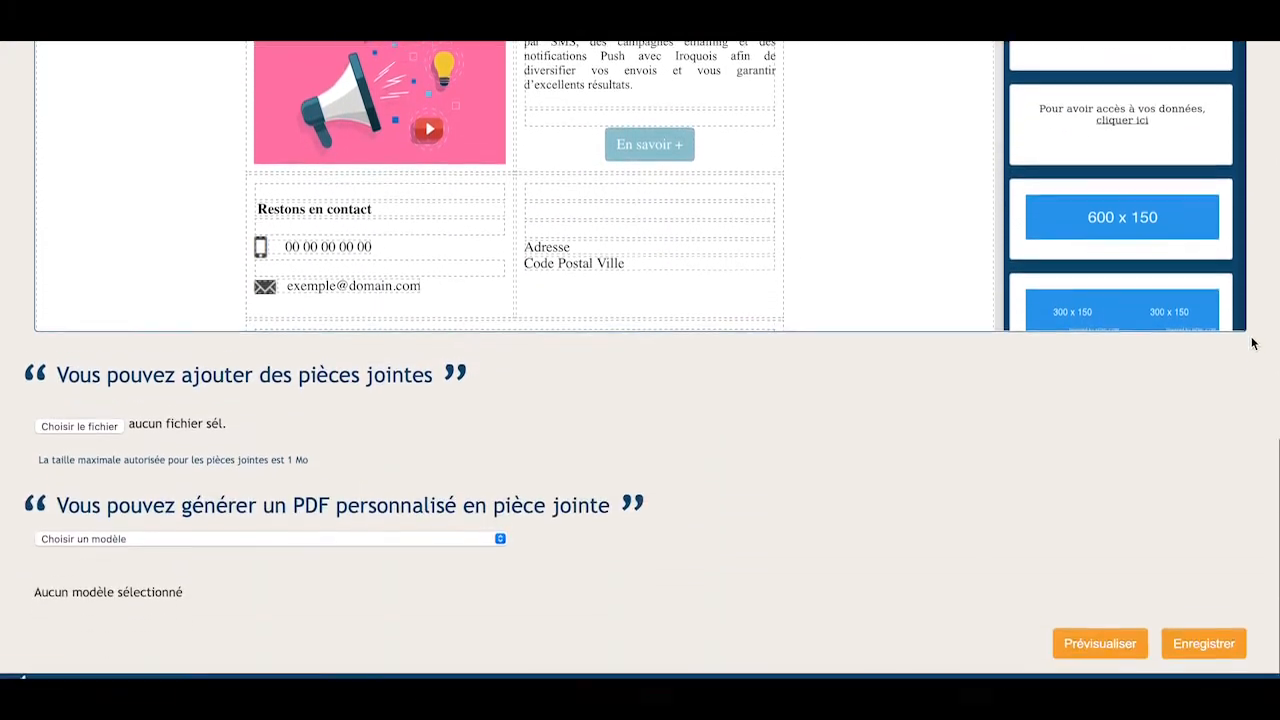
scroll(1252, 343, "down", 1)
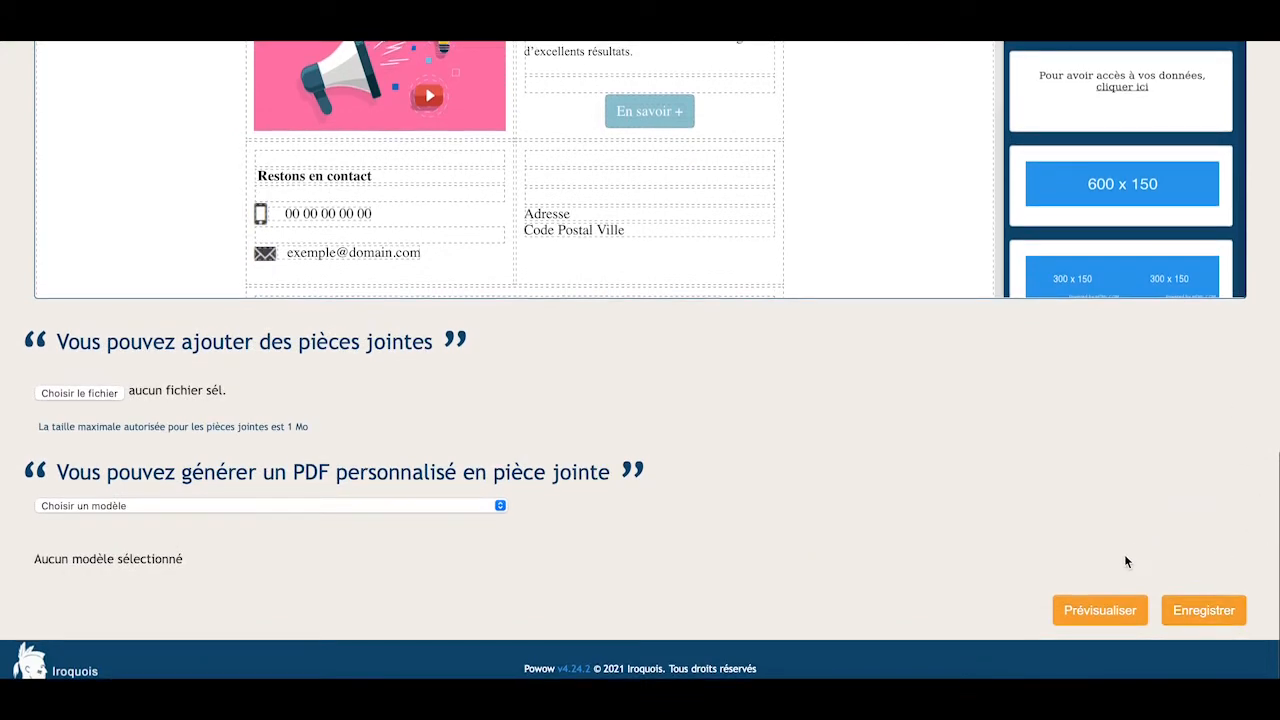
left_click(1111, 602)
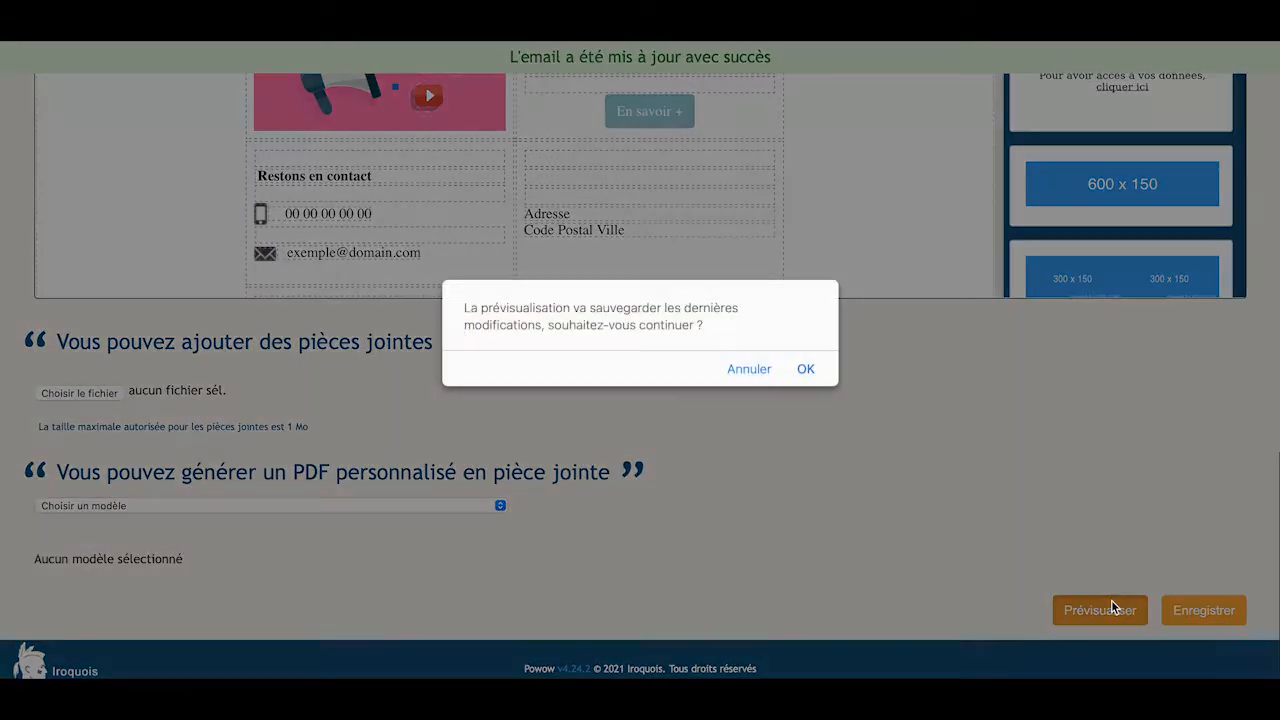
left_click(806, 369)
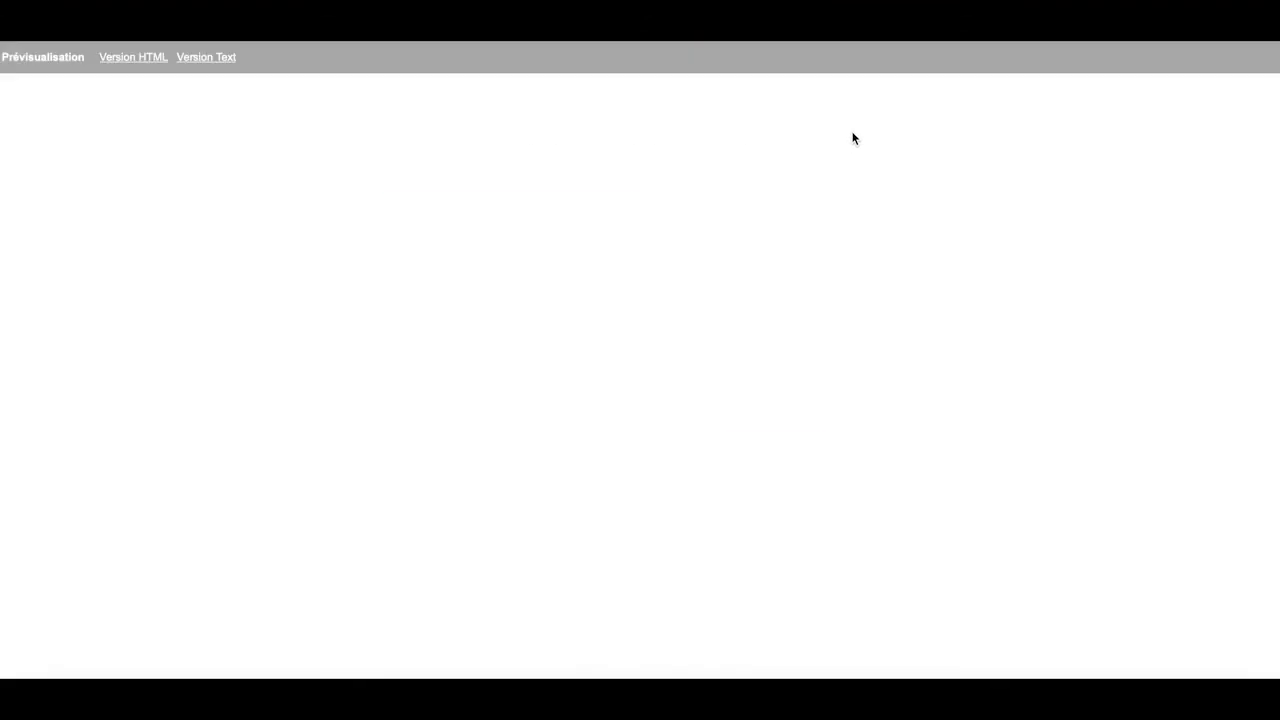
scroll(829, 296, "down", 3)
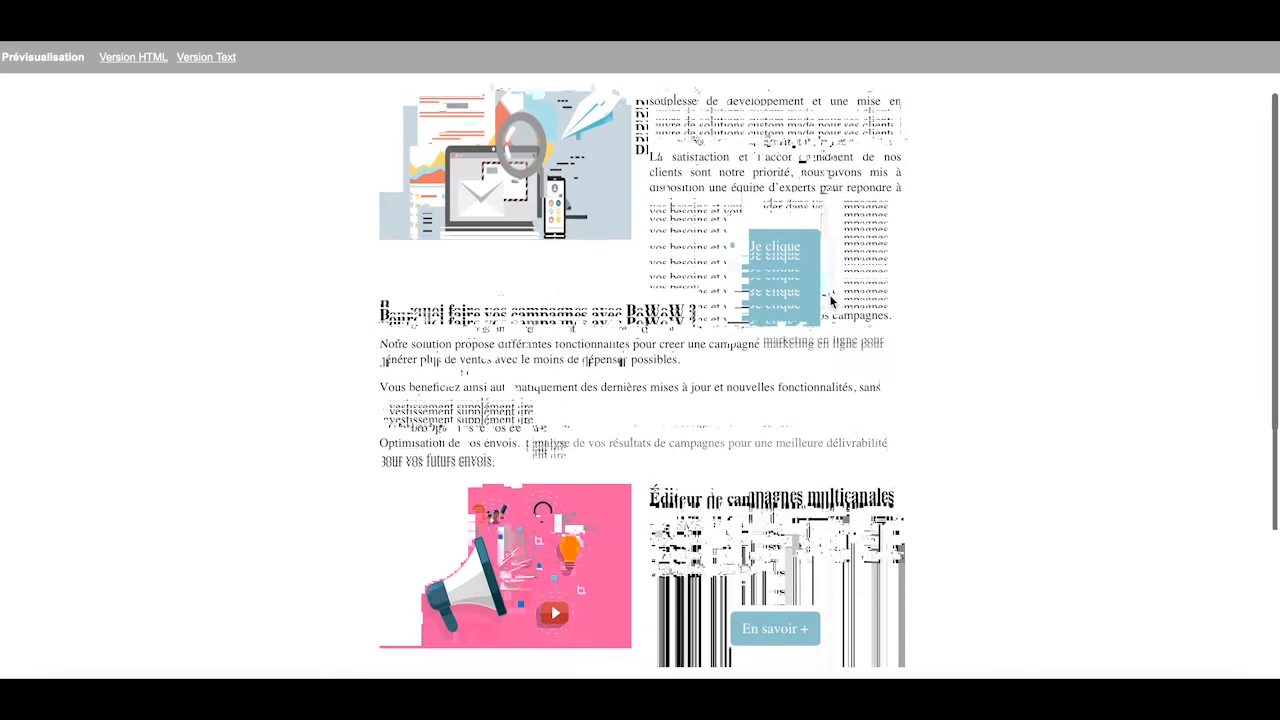
scroll(830, 297, "down", 5)
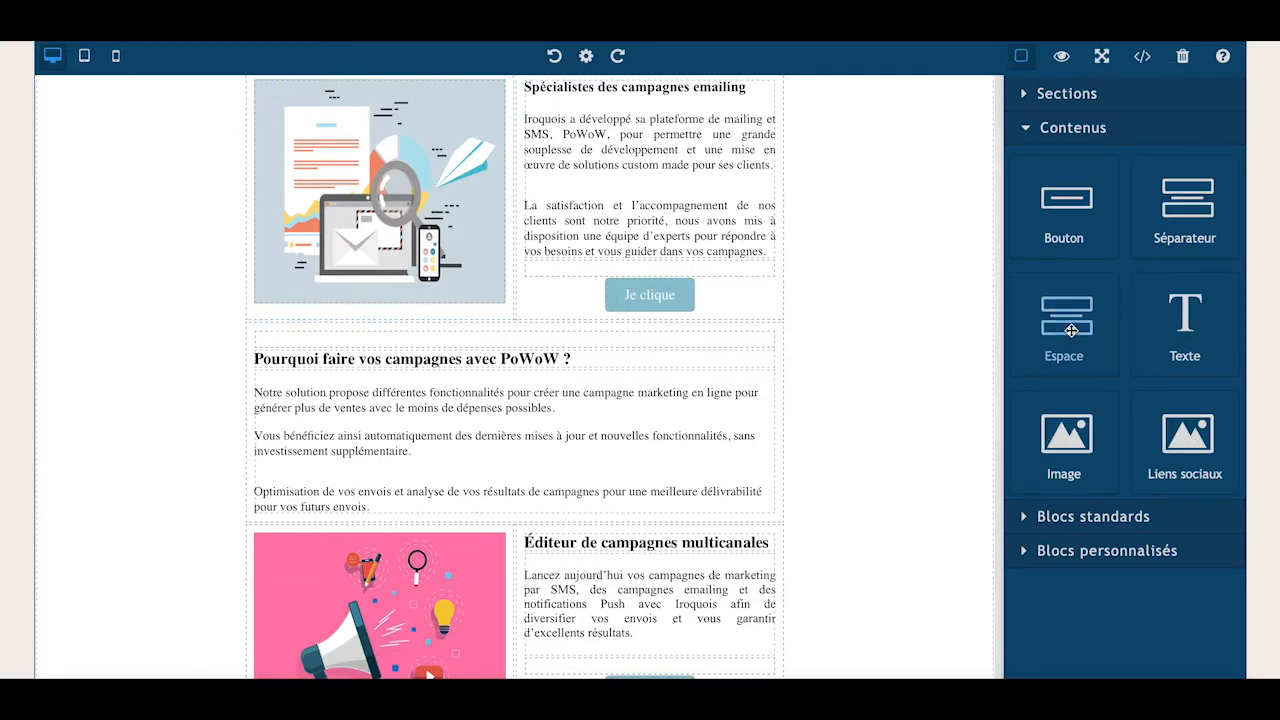
- Insert two spacers below the "Pourquoi faire vos campagnes avec PoWoW ?" paragraph and save the email
left_click_drag(1054, 335, 509, 493)
left_click_drag(1062, 336, 568, 473)
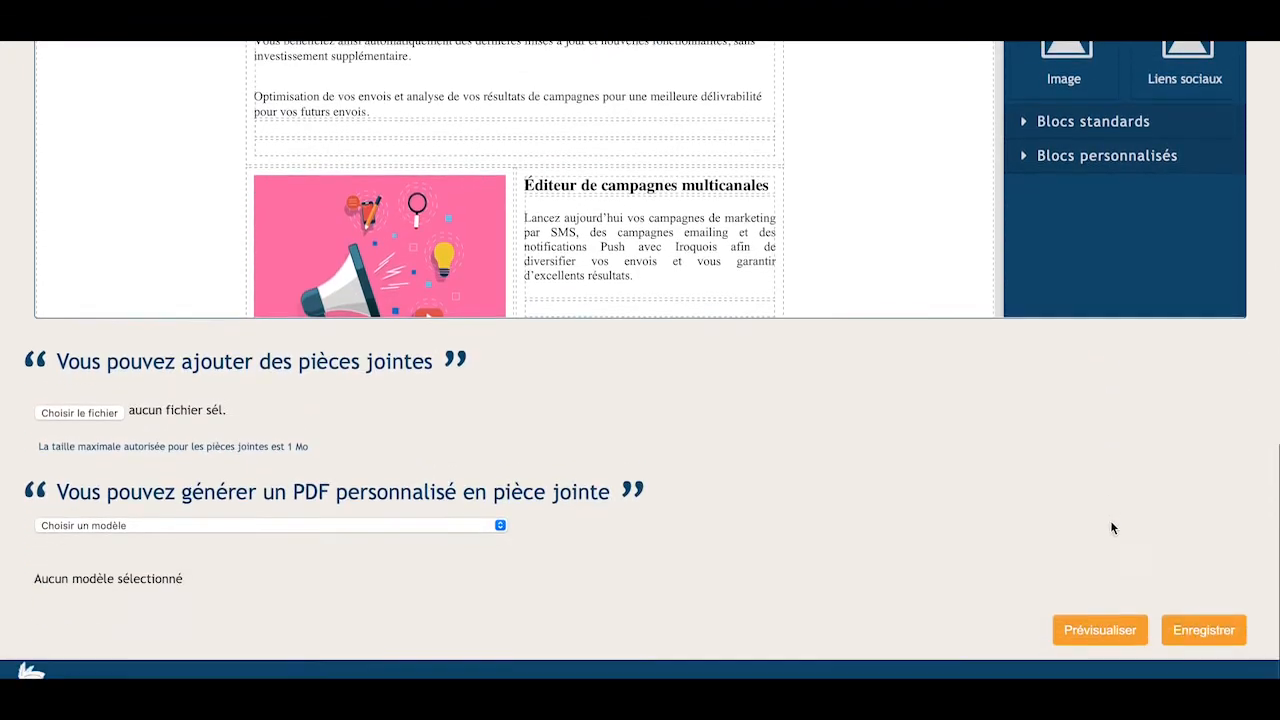
scroll(1111, 526, "down", 1)
left_click(1194, 622)
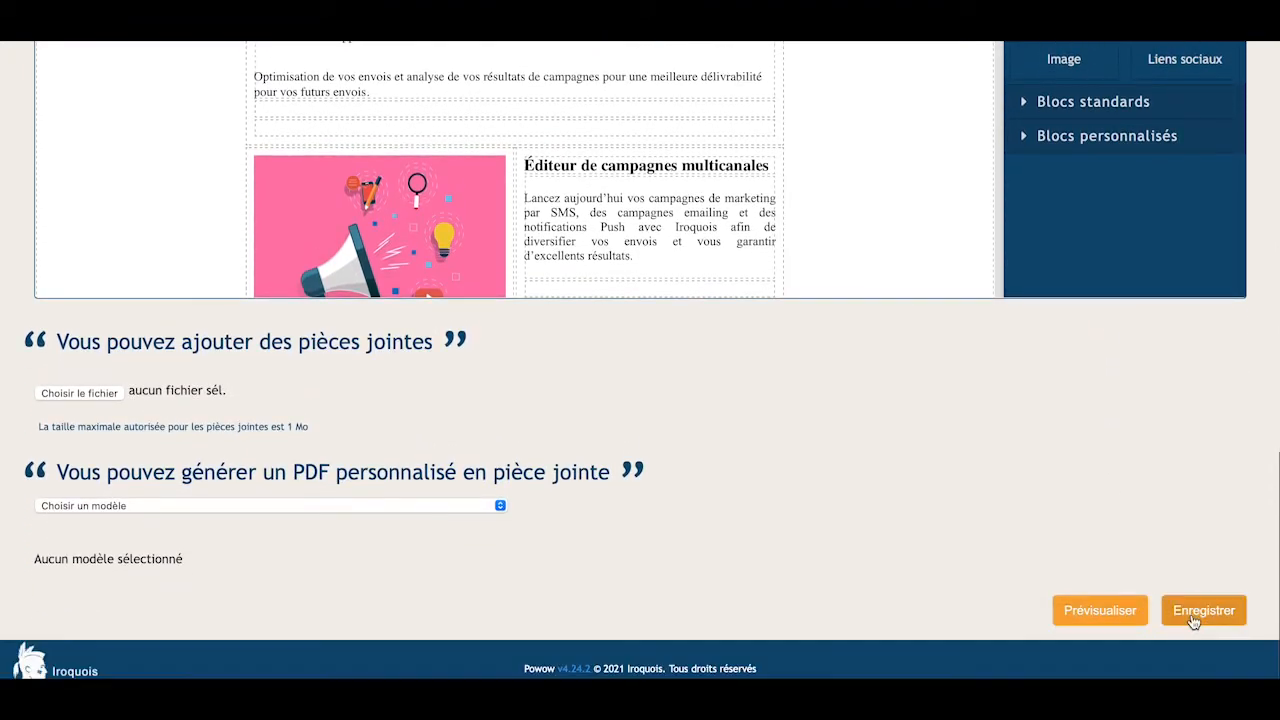
- Set the email's overall background colour to #ede9de in the general configuration
scroll(1212, 524, "up", 5)
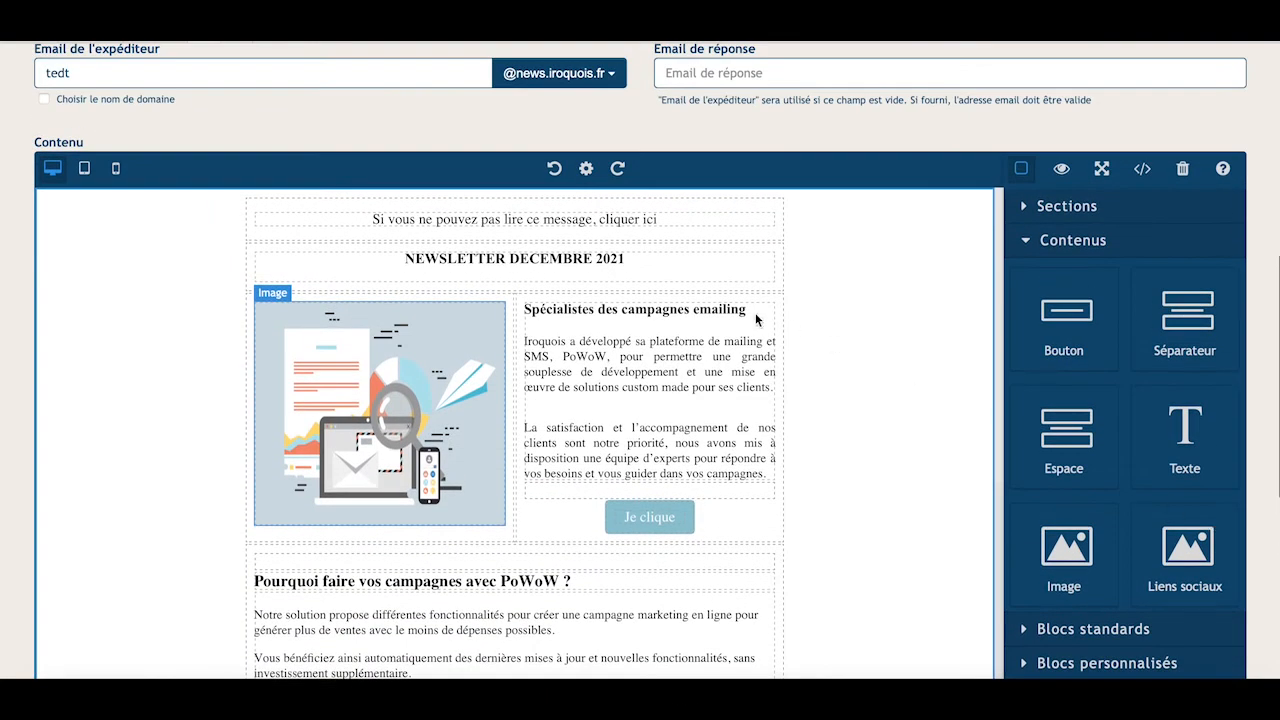
left_click(589, 176)
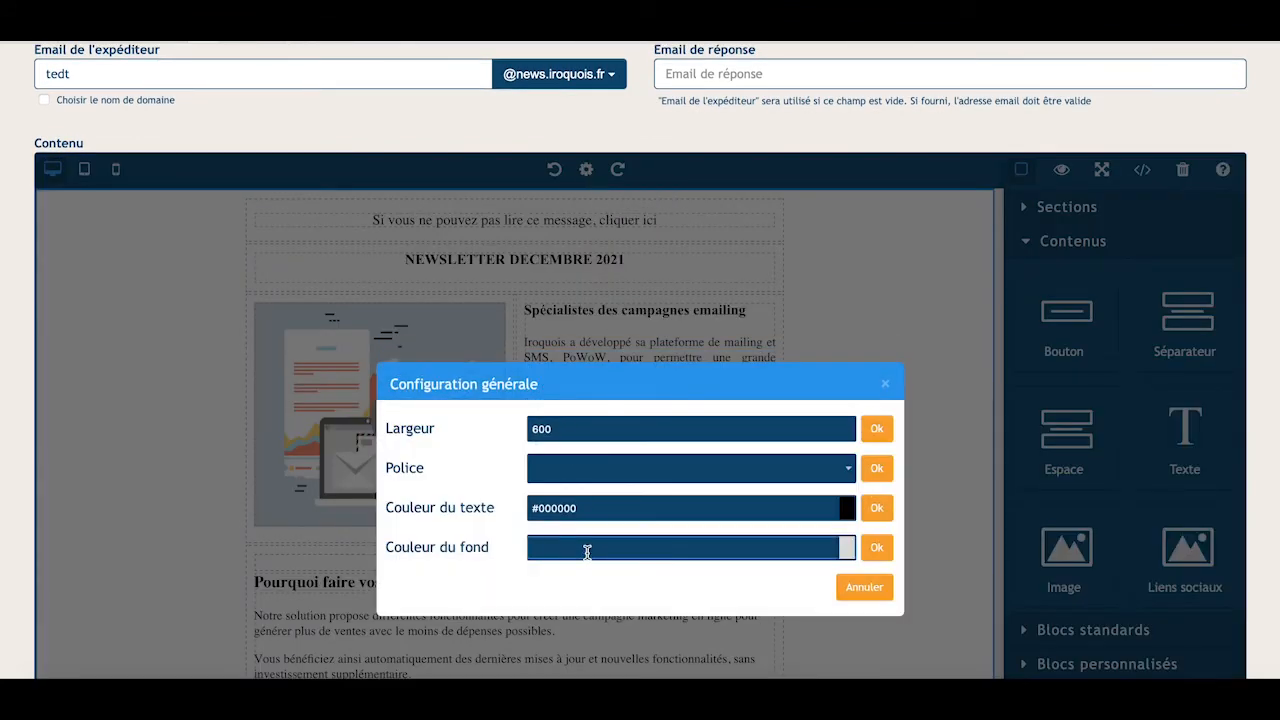
type("#ede9de")
left_click(877, 547)
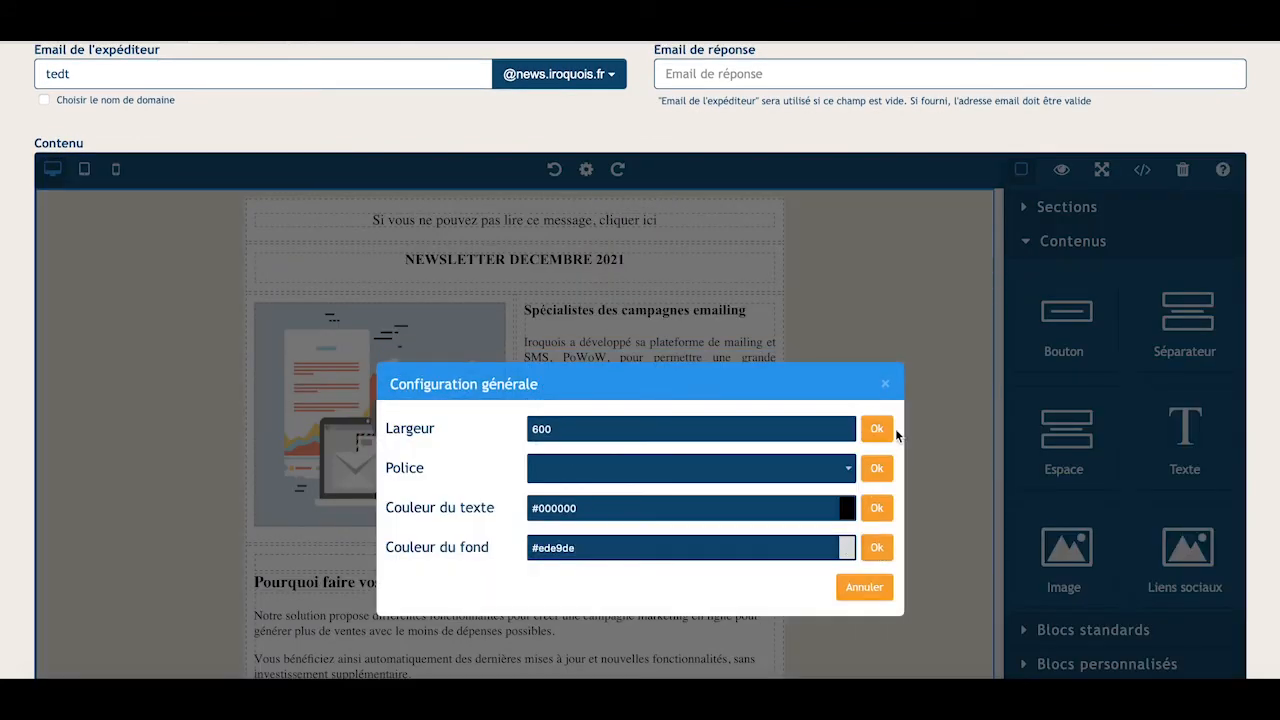
left_click(885, 384)
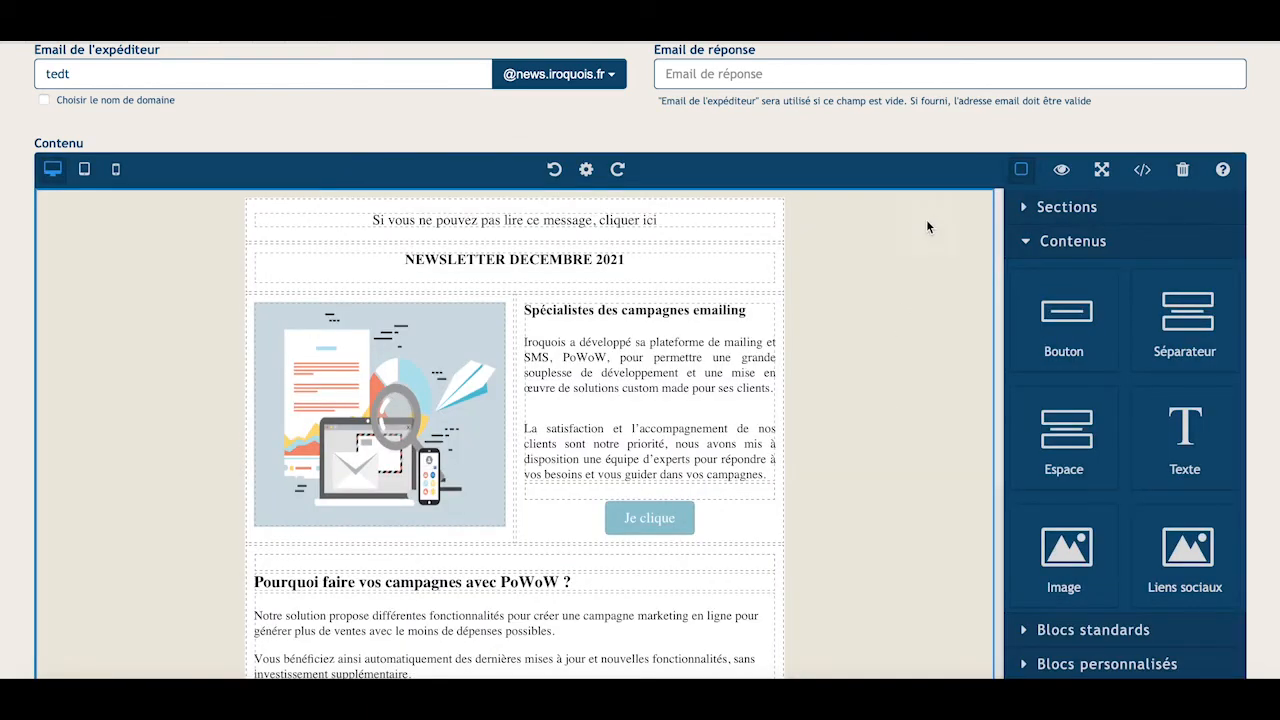
- Set the background colour of the "Si vous ne pouvez pas lire ce message" section to rgb(239, 218, 218)
scroll(961, 170, "down", 3)
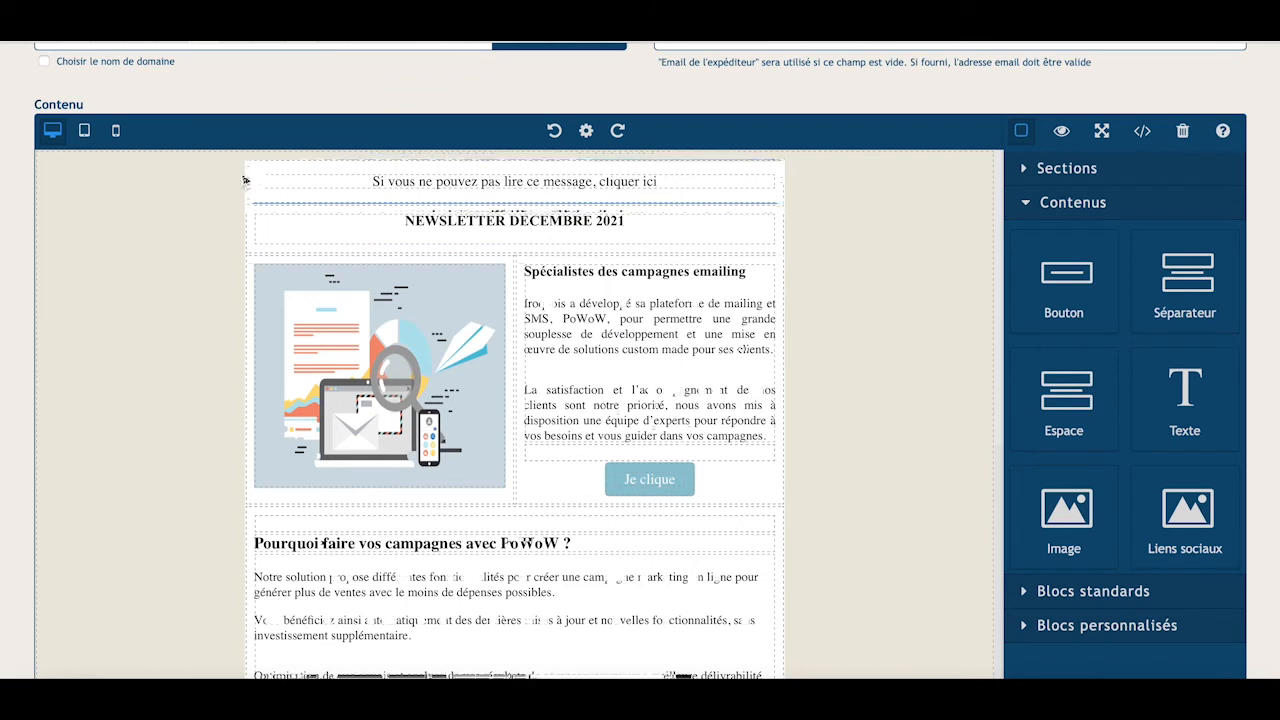
left_click(254, 176)
left_click(214, 178)
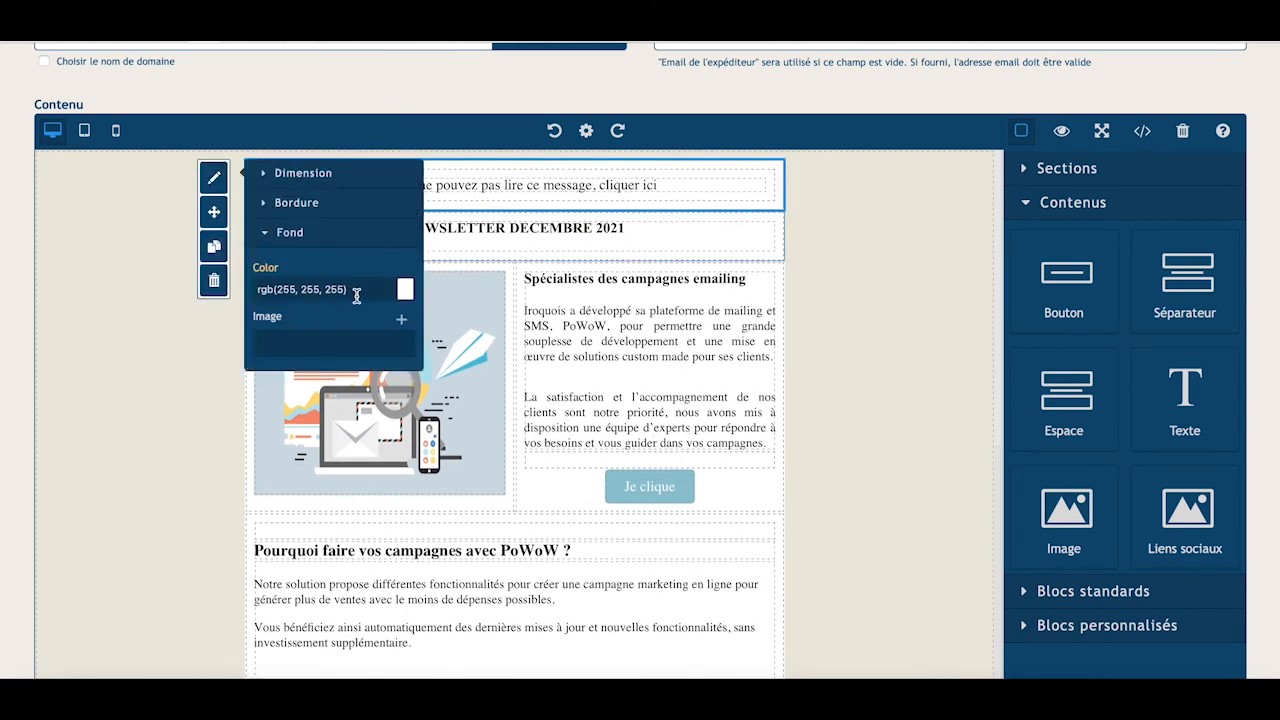
left_click_drag(357, 290, 240, 285)
type("rgb(239, 218, 218)")
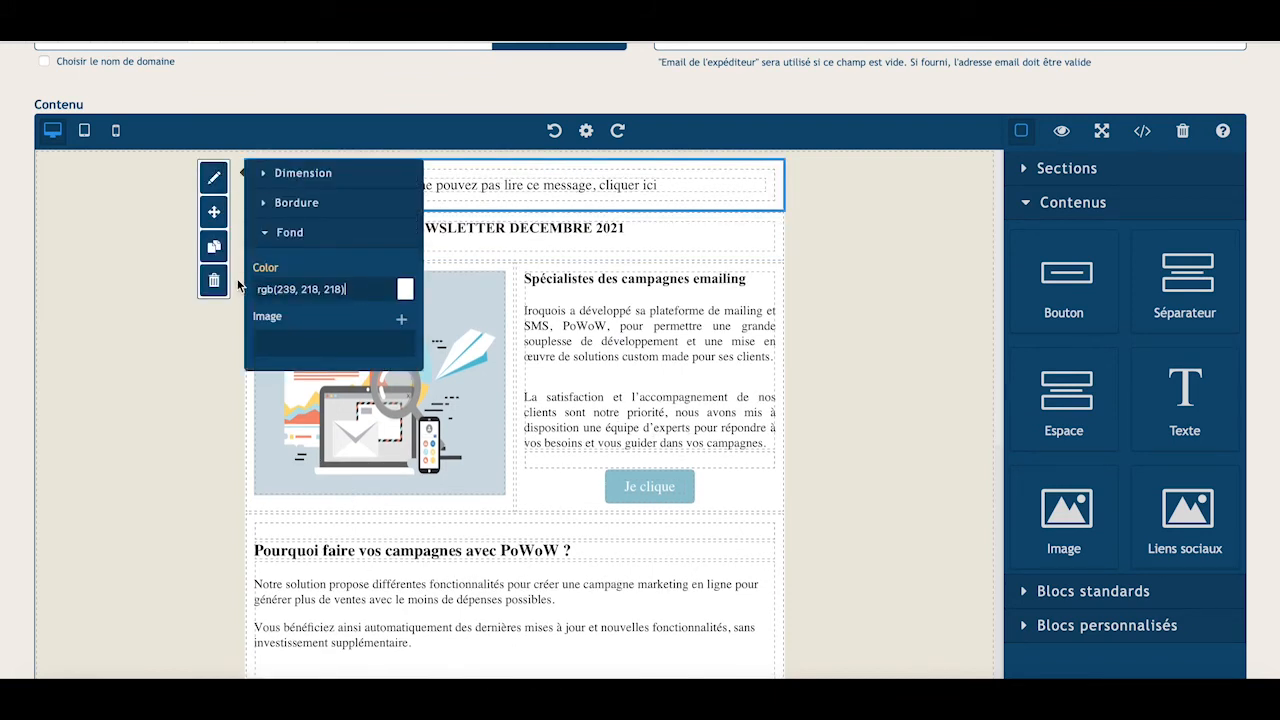
- Set the background colour of the "NEWSLETTER DECEMBRE 2021" title section to rgb(239, 218, 218)
left_click(768, 256)
left_click(781, 254)
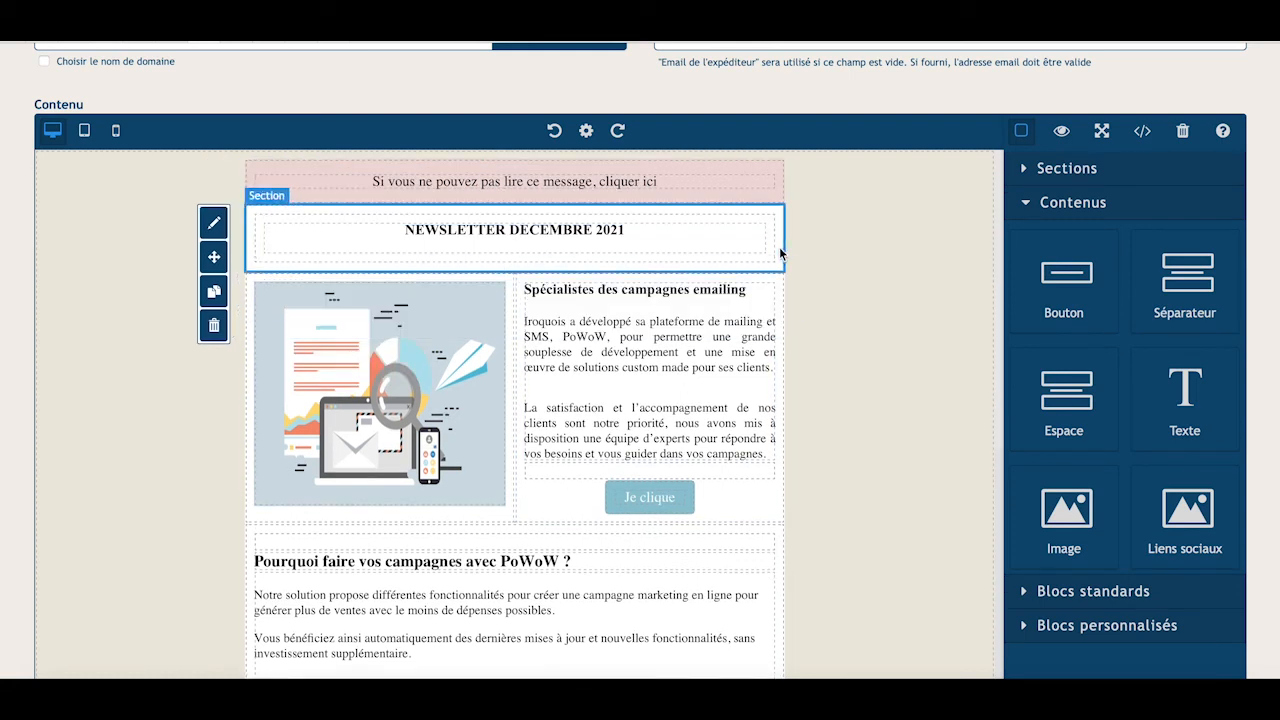
left_click(220, 231)
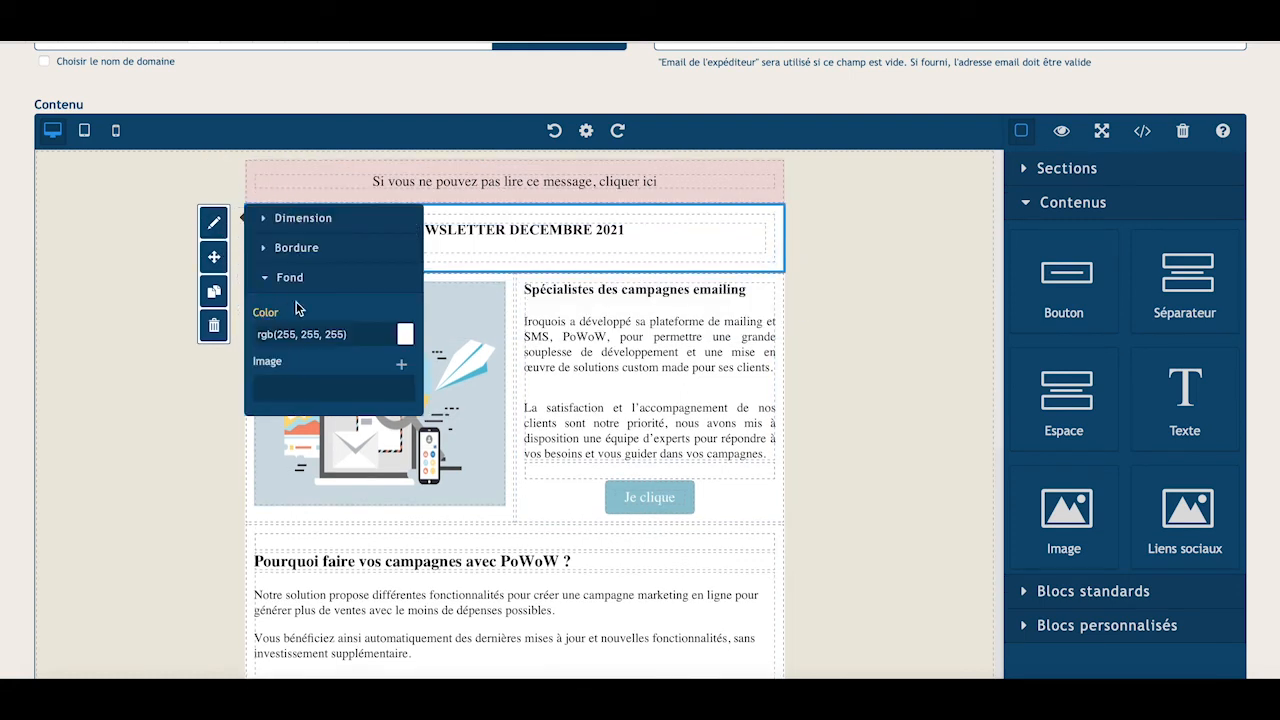
left_click_drag(357, 334, 233, 337)
type("rgb(239, 218, 218)")
key("Return")
left_click(853, 441)
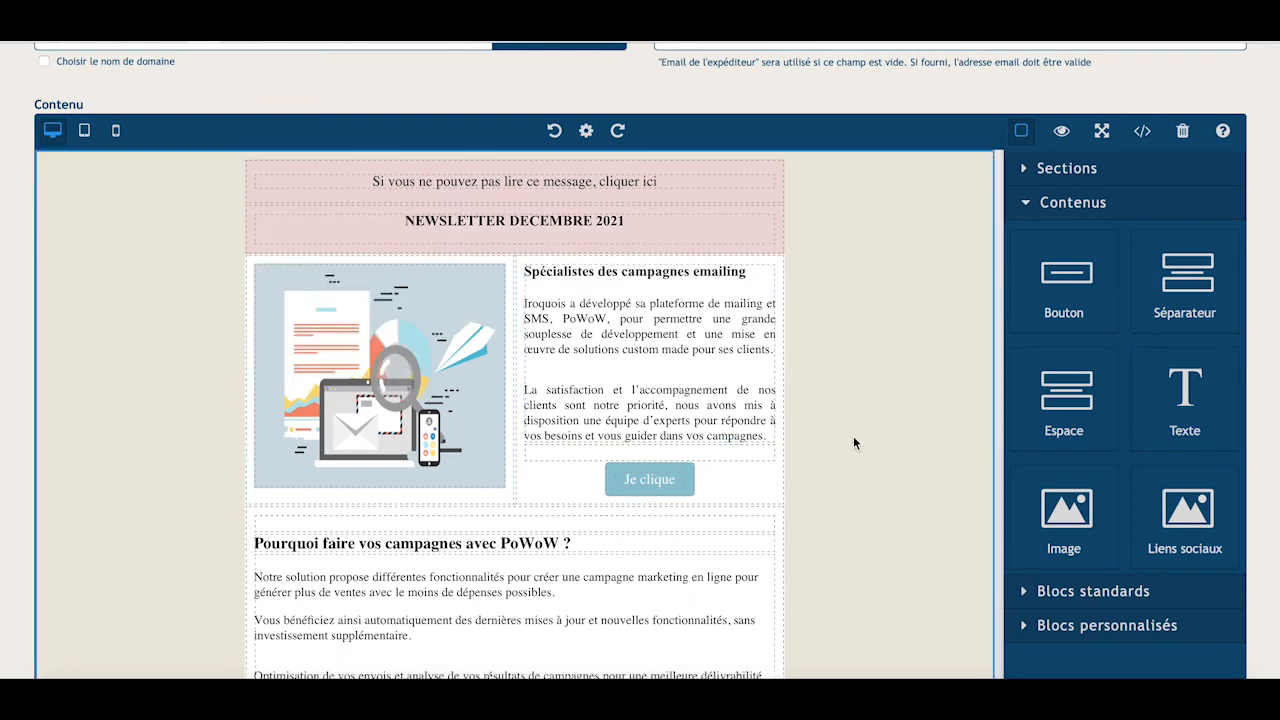
- Show the custom blocks ("Blocs personnalisés") offered by the email editor
scroll(854, 440, "down", 10)
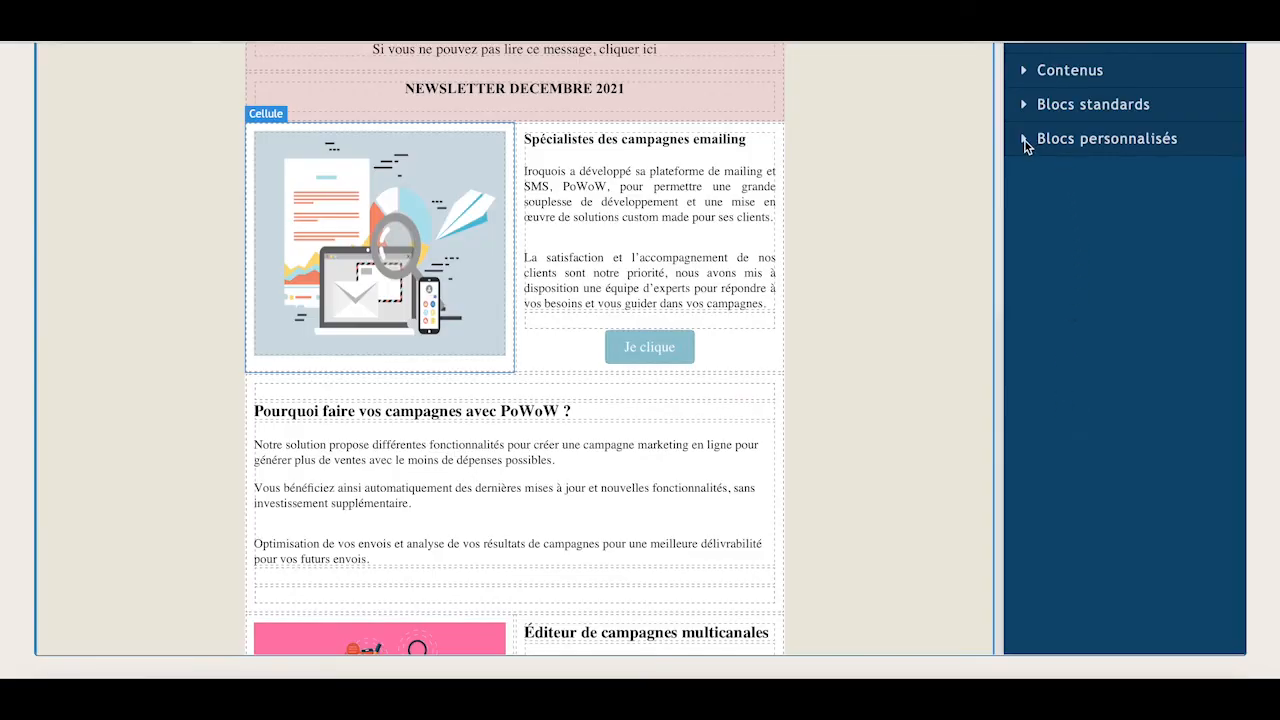
left_click(1025, 141)
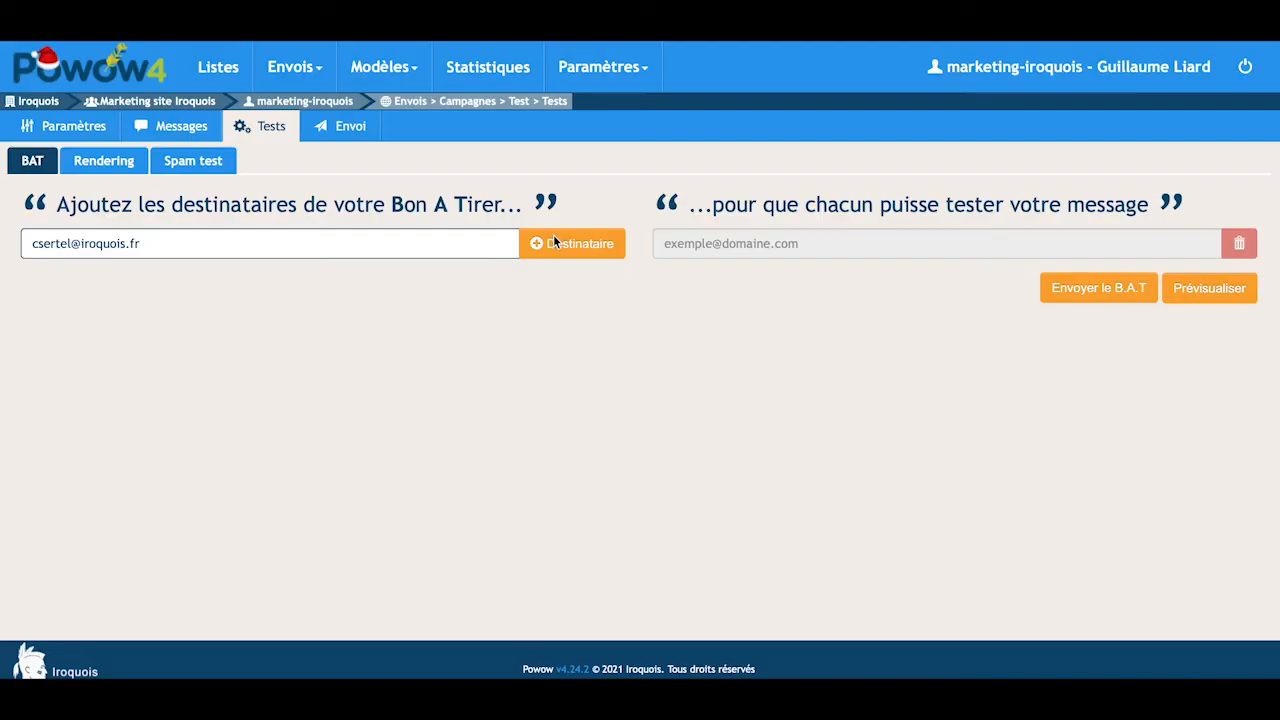
- Add the entered e-mail address as a proof recipient and send the B.A.T. of the campaign
left_click(556, 243)
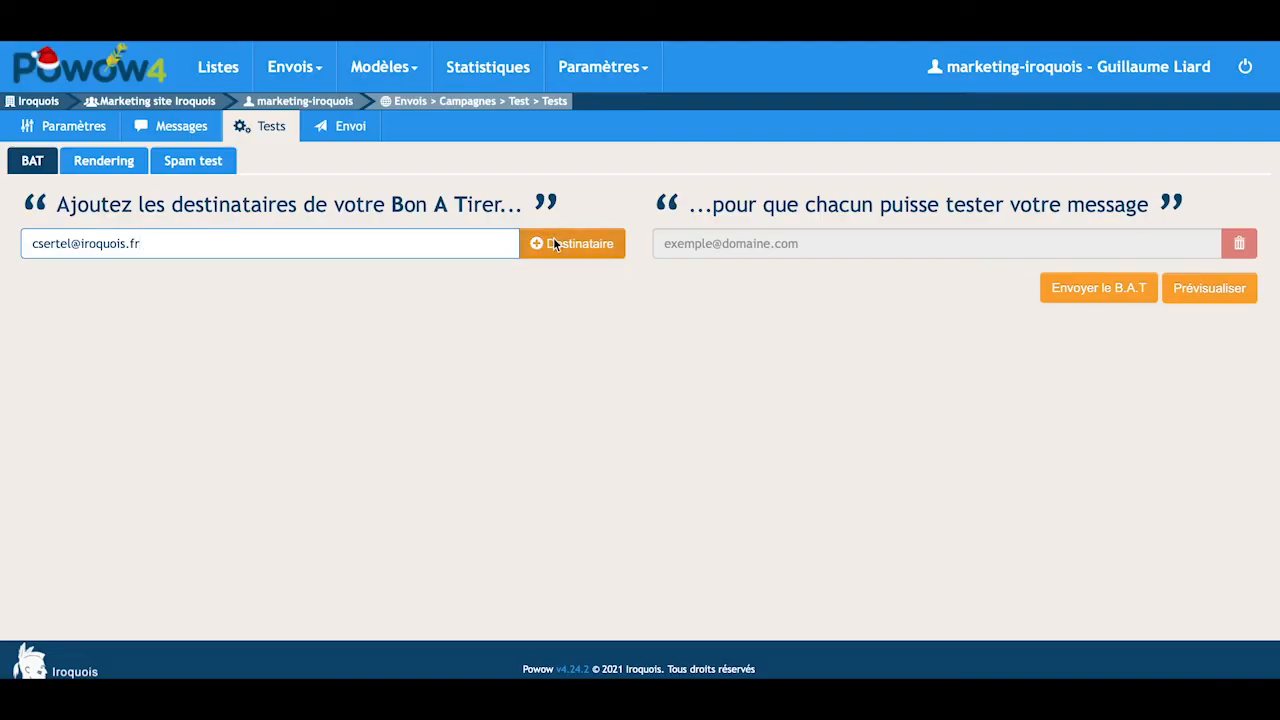
left_click(556, 243)
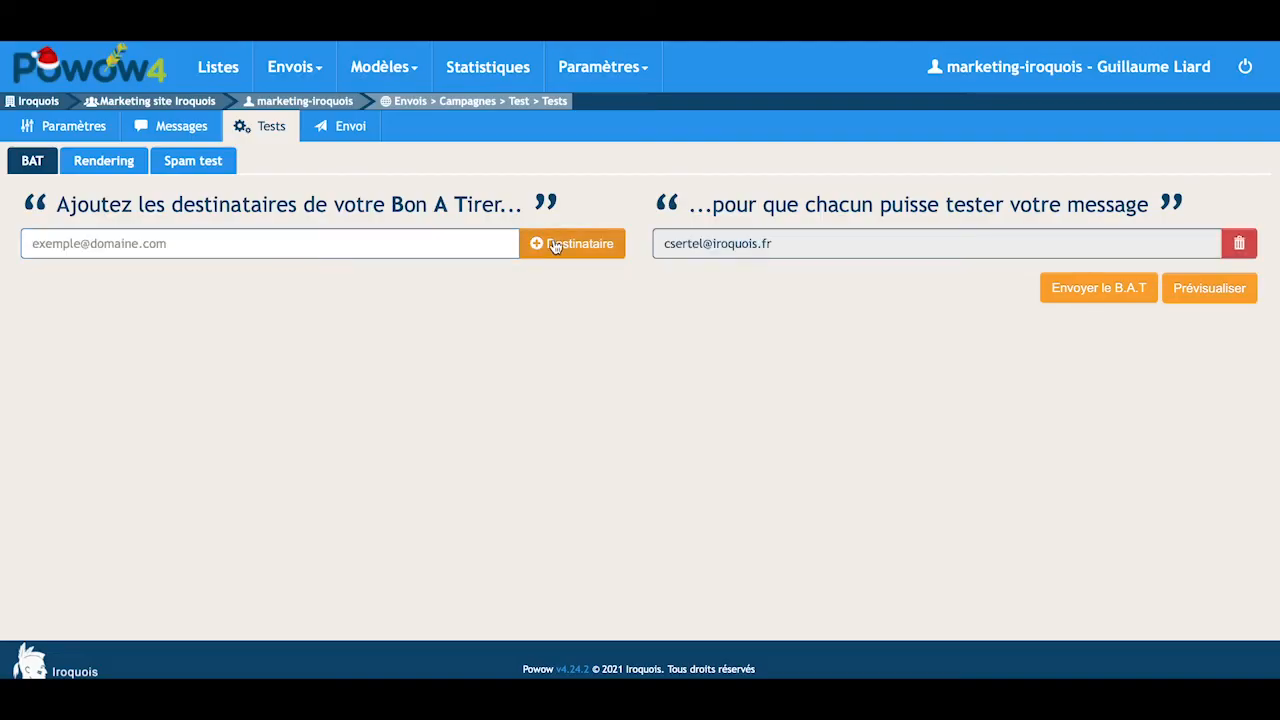
left_click(1074, 299)
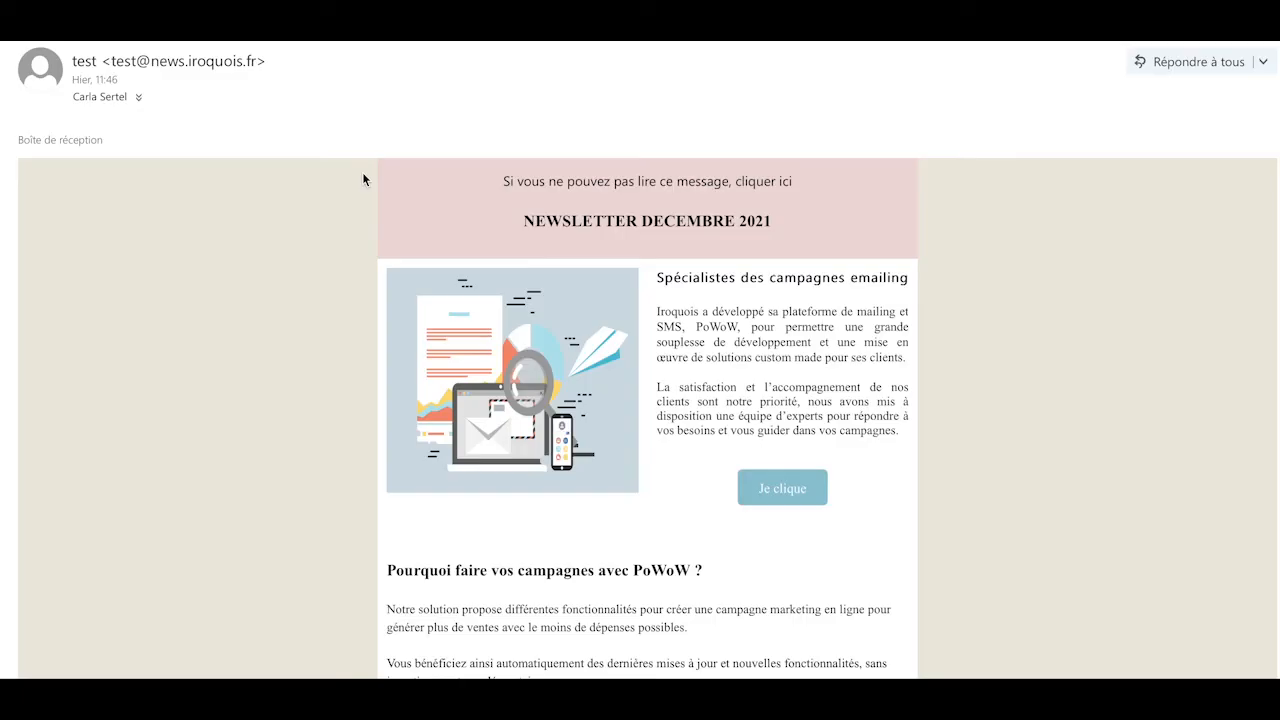
- Review the received test newsletter in the inbox, from its header down to the contact and social links
scroll(363, 179, "down", 2)
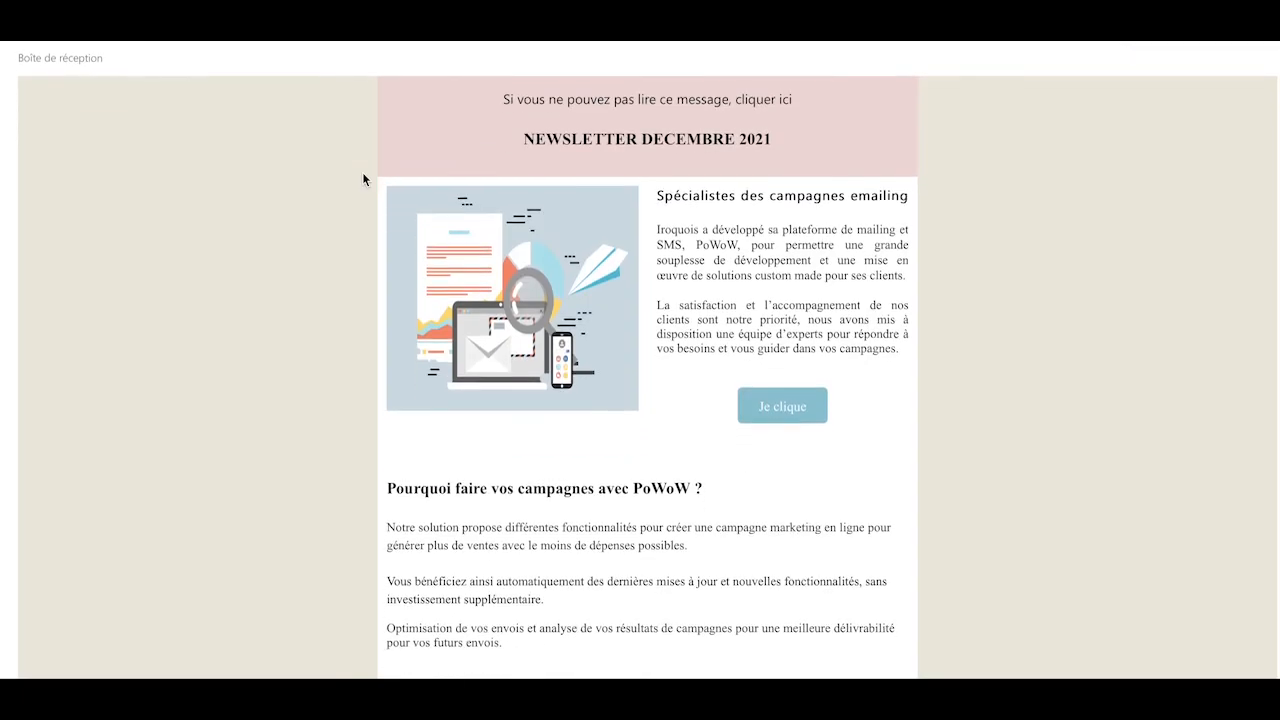
scroll(363, 179, "down", 3)
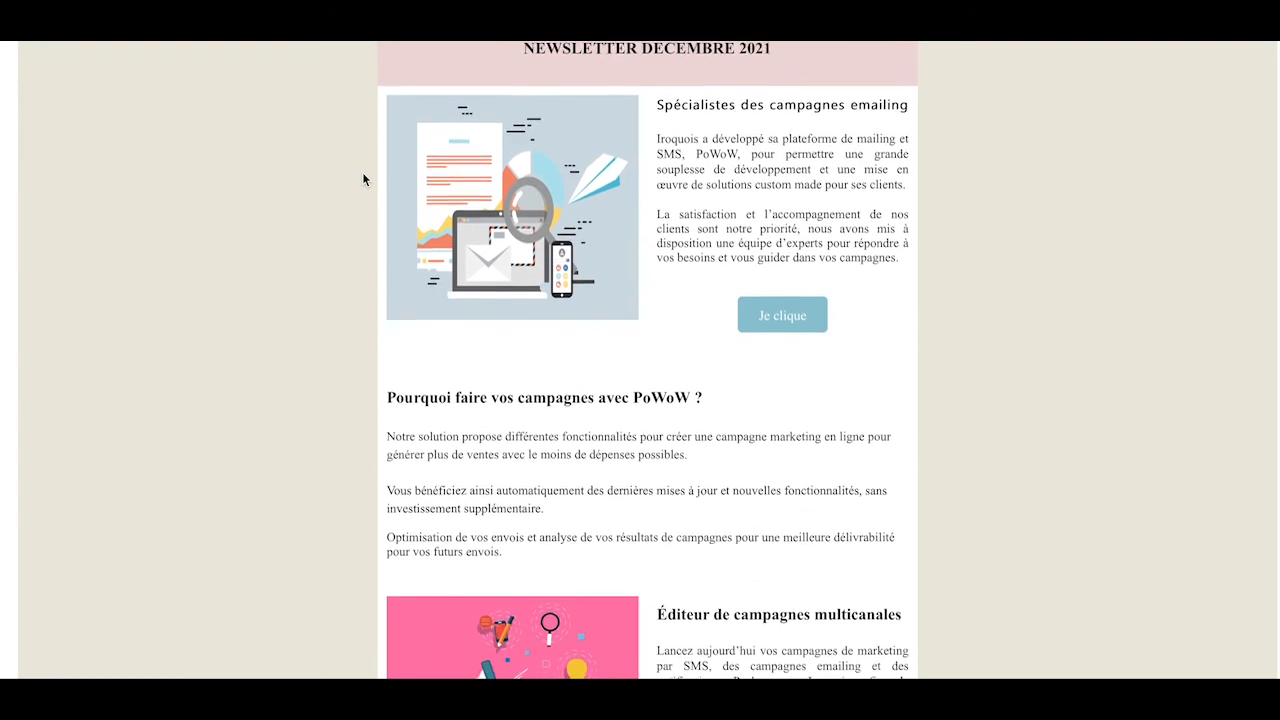
scroll(363, 179, "down", 3)
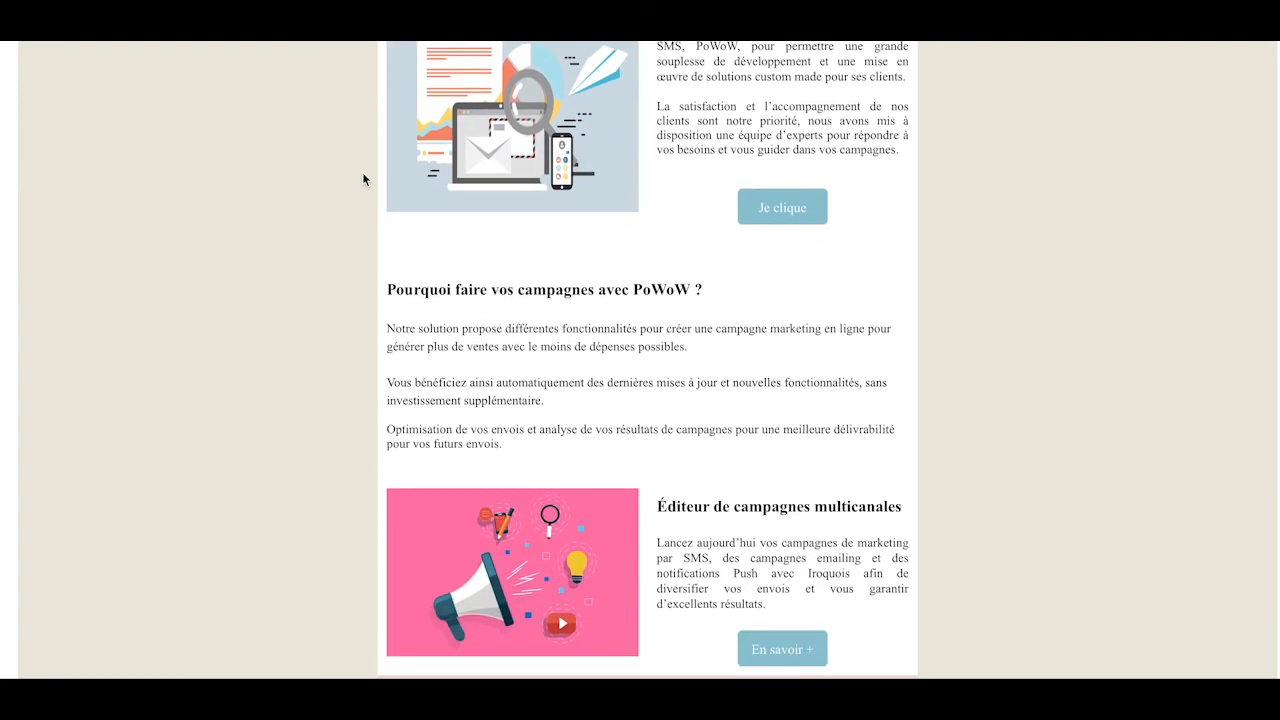
scroll(363, 179, "down", 4)
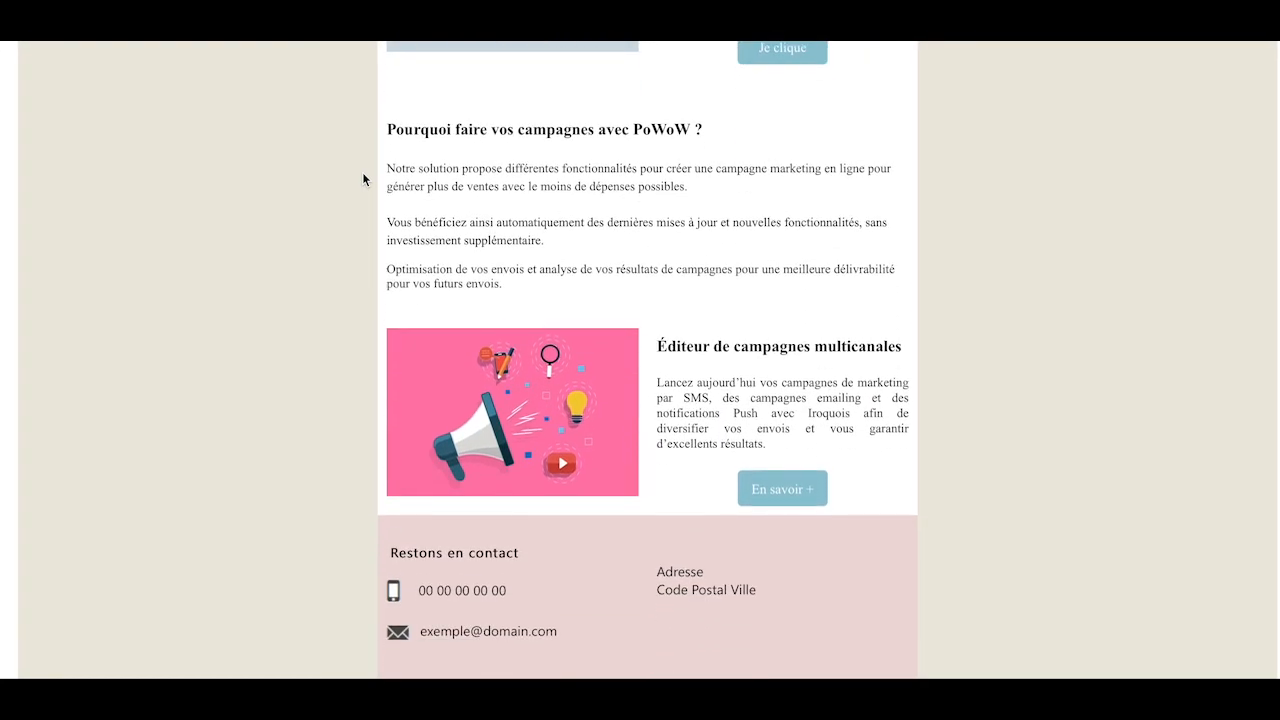
scroll(363, 179, "down", 1)
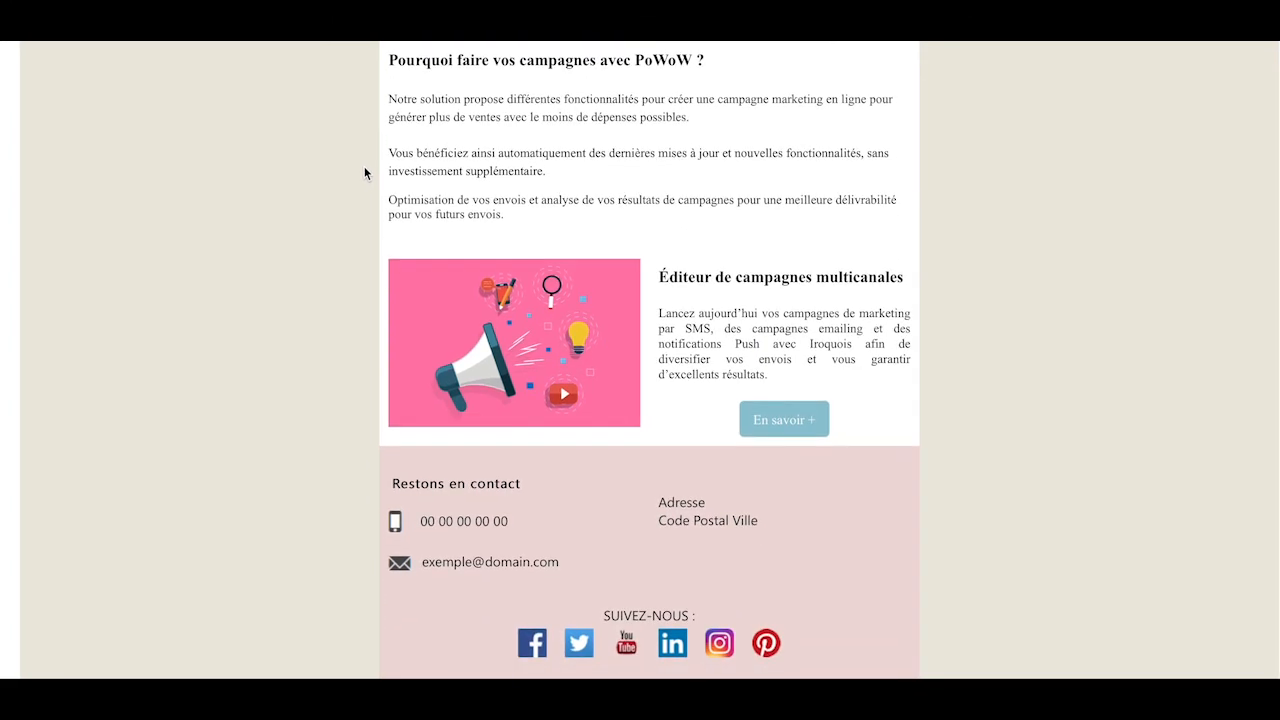
scroll(364, 166, "up", 7)
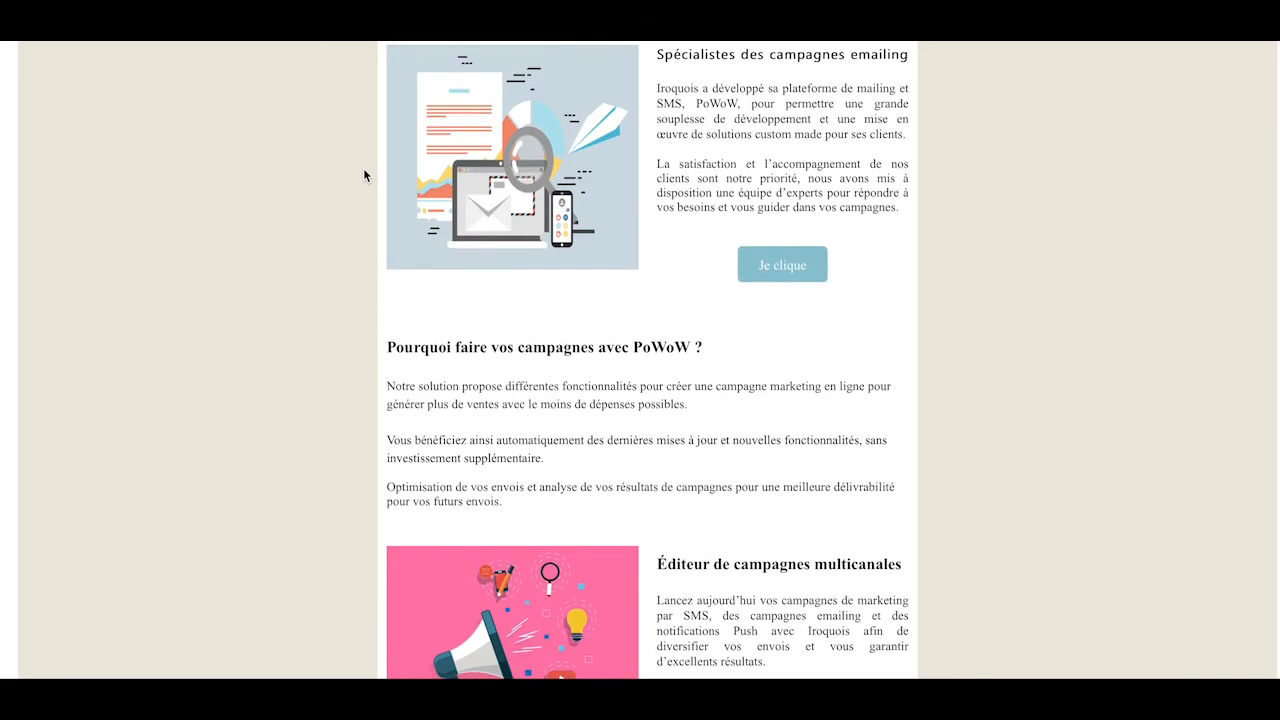